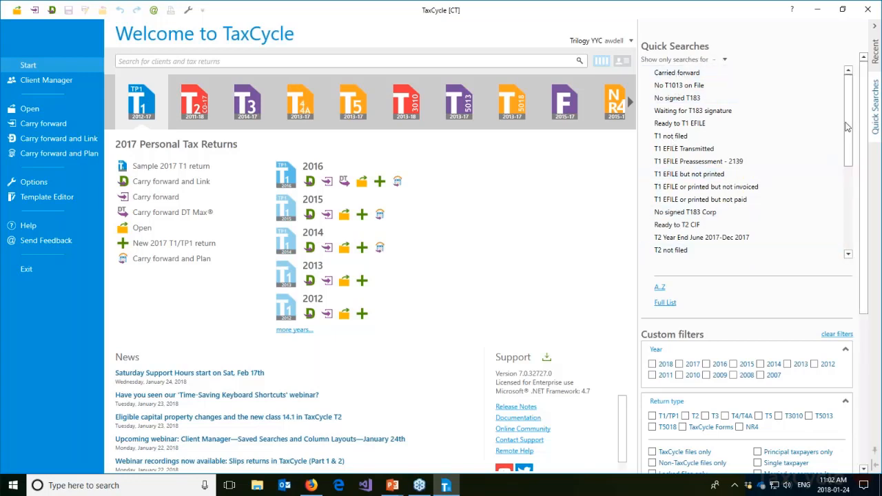
- Examine the list of quick searches and the custom filter groups beneath it
{"action": "scroll", "coordinate": [827, 178], "scroll_direction": "down", "scroll_amount": 3}
{"action": "scroll", "coordinate": [834, 190], "scroll_direction": "down", "scroll_amount": 2}
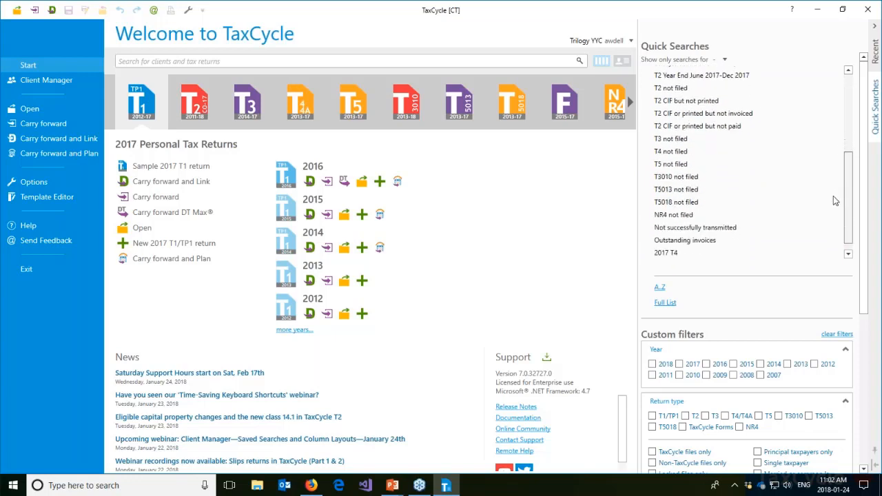
{"action": "scroll", "coordinate": [833, 235], "scroll_direction": "up", "scroll_amount": 3}
{"action": "scroll", "coordinate": [846, 131], "scroll_direction": "up", "scroll_amount": 2}
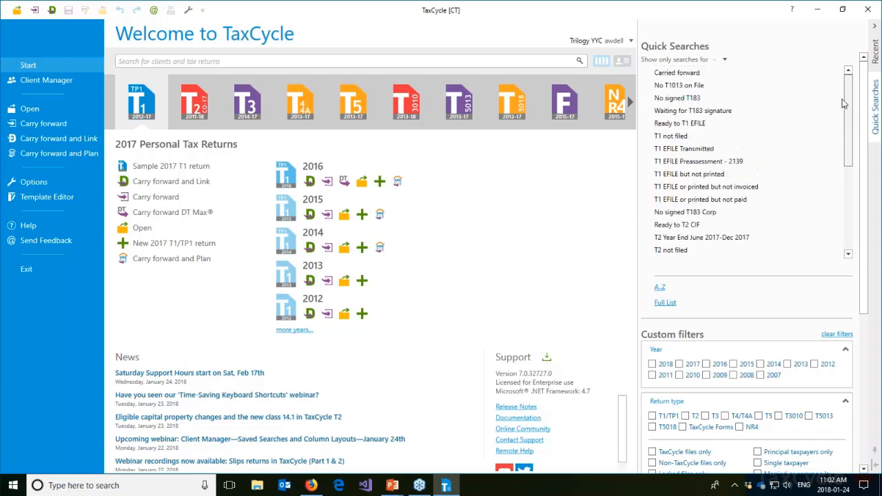
{"action": "scroll", "coordinate": [770, 191], "scroll_direction": "down", "scroll_amount": 1}
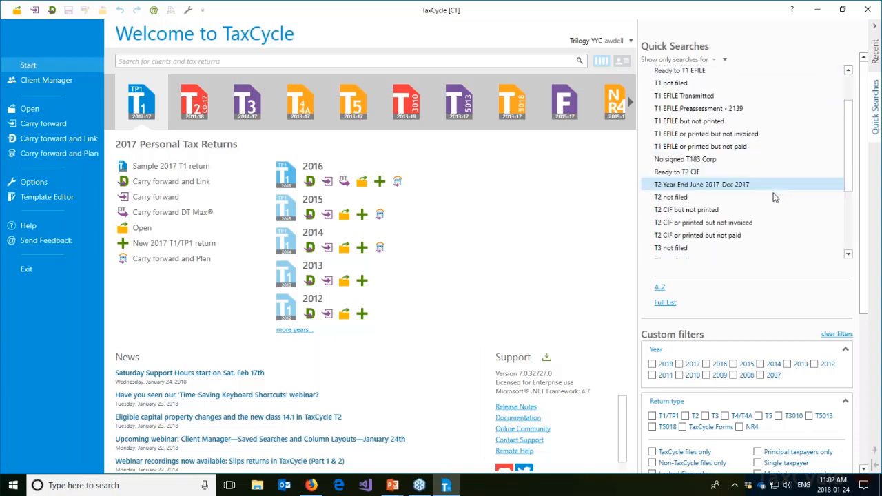
{"action": "scroll", "coordinate": [769, 192], "scroll_direction": "down", "scroll_amount": 3}
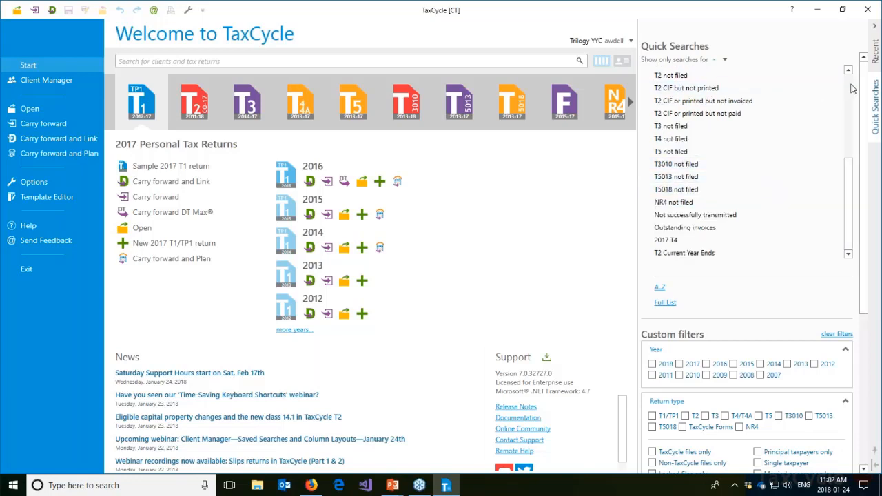
{"action": "left_click_drag", "start_coordinate": [864, 81], "coordinate": [859, 205]}
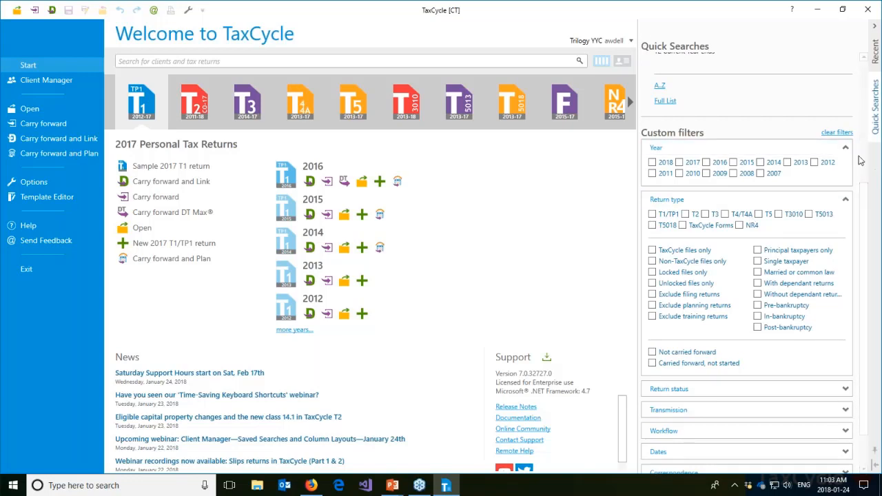
{"action": "scroll", "coordinate": [858, 160], "scroll_direction": "up", "scroll_amount": 3}
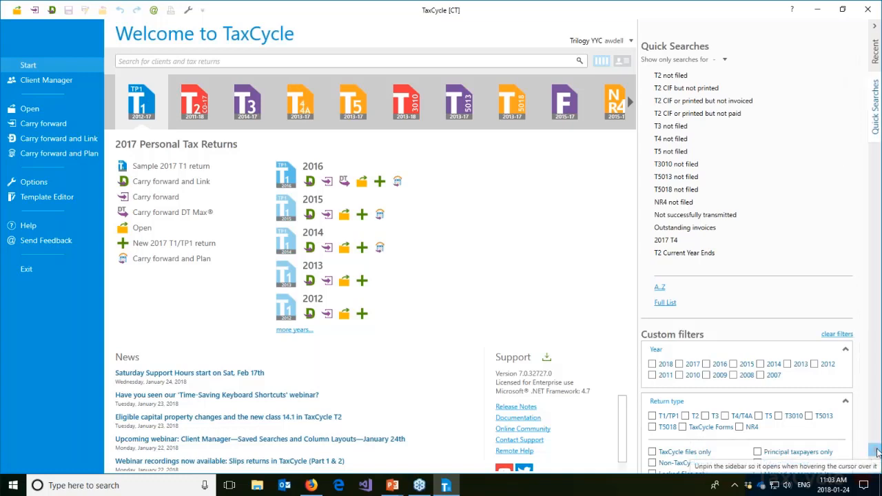
- Unpin the Quick Searches sidebar and move it to the left edge of the window
{"action": "left_click", "coordinate": [875, 451]}
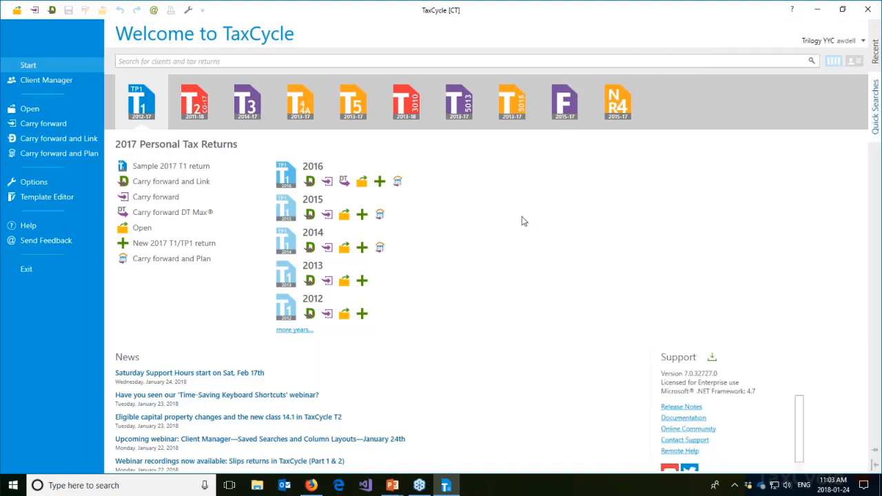
{"action": "mouse_move", "coordinate": [877, 104]}
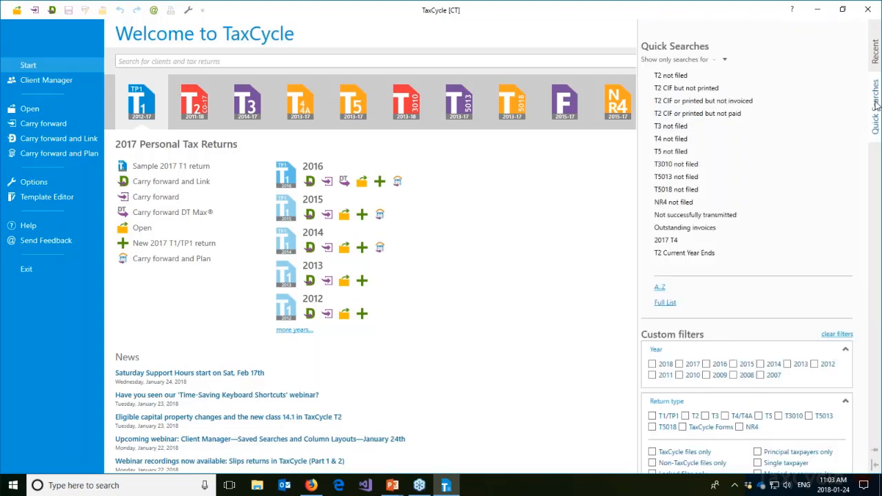
{"action": "left_click", "coordinate": [875, 467]}
{"action": "mouse_move", "coordinate": [112, 110]}
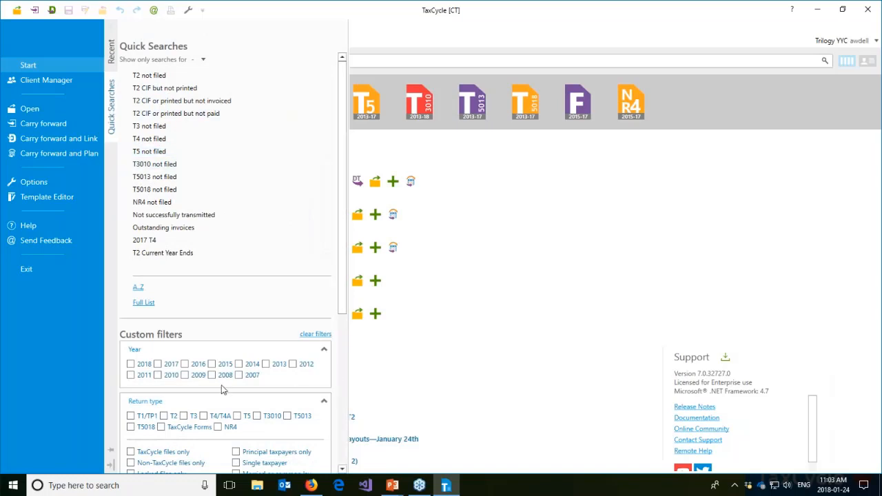
- Pin the Quick Searches sidebar open and move it back to the right edge of the window
{"action": "left_click", "coordinate": [111, 467]}
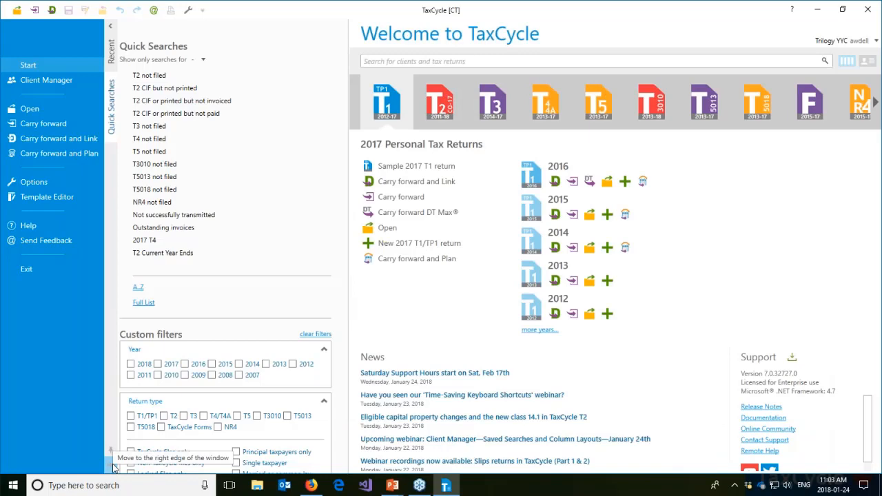
{"action": "left_click", "coordinate": [114, 468]}
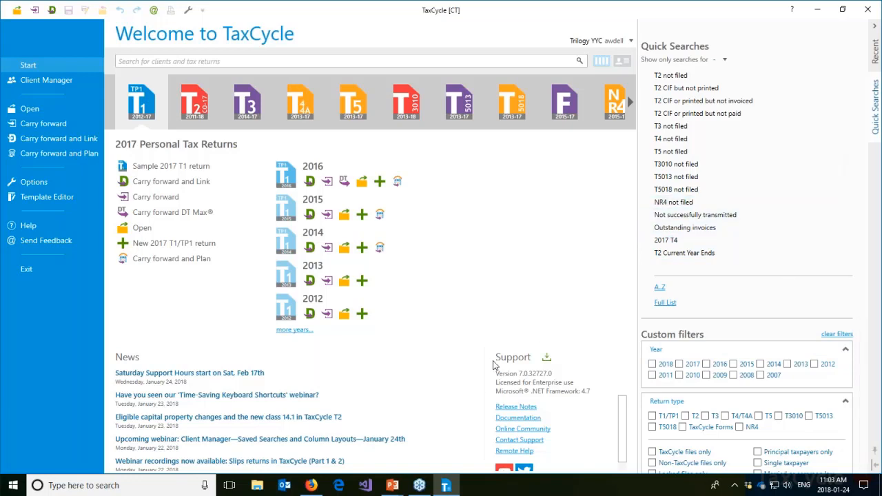
- Show only the quick searches for T2 and run the T2 not filed search
{"action": "scroll", "coordinate": [761, 209], "scroll_direction": "up", "scroll_amount": 2}
{"action": "scroll", "coordinate": [762, 207], "scroll_direction": "up", "scroll_amount": 3}
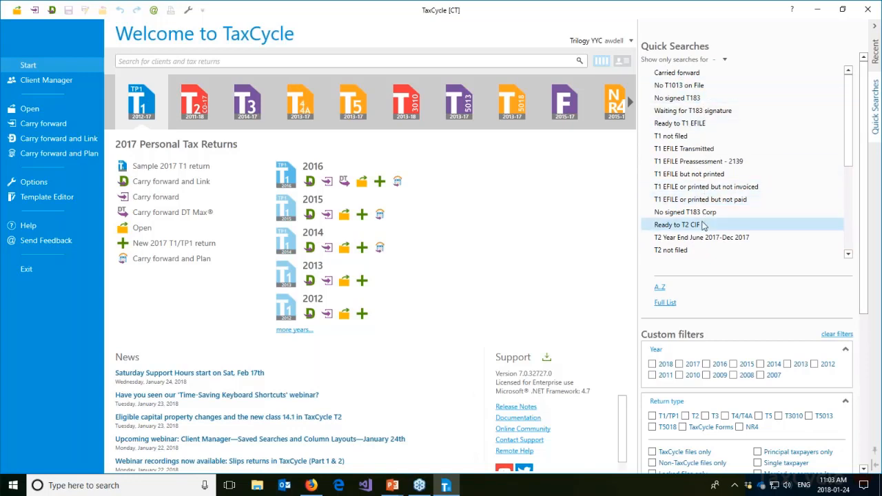
{"action": "scroll", "coordinate": [704, 235], "scroll_direction": "down", "scroll_amount": 4}
{"action": "scroll", "coordinate": [716, 206], "scroll_direction": "up", "scroll_amount": 4}
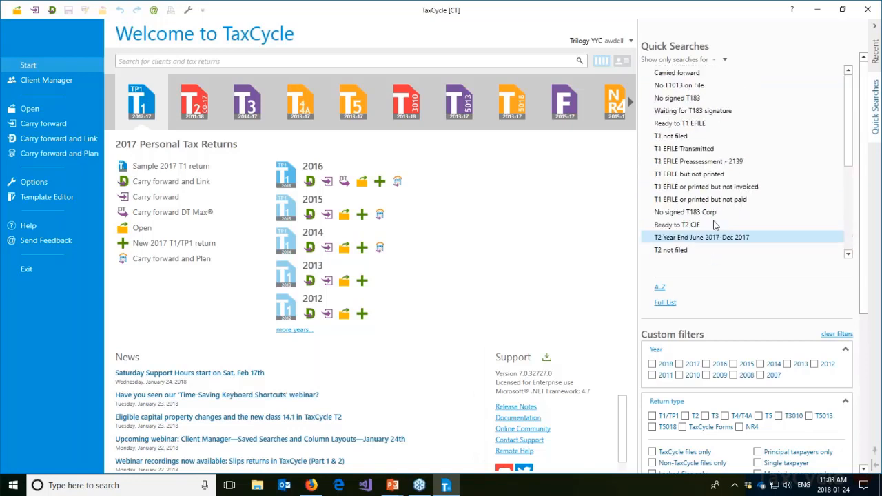
{"action": "left_click", "coordinate": [724, 60]}
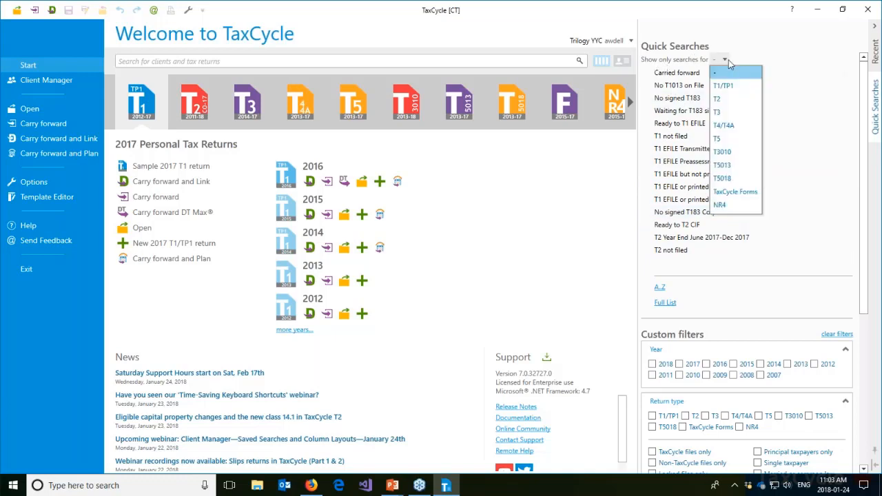
{"action": "left_click", "coordinate": [731, 102]}
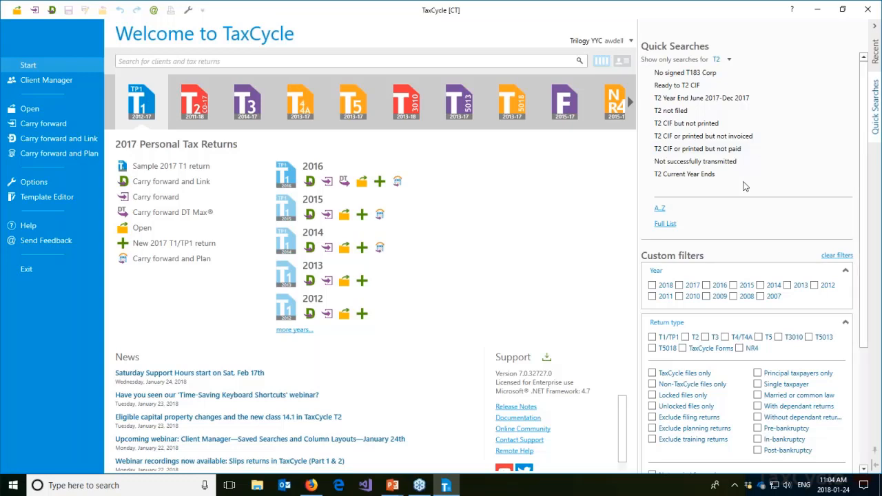
{"action": "left_click", "coordinate": [678, 111]}
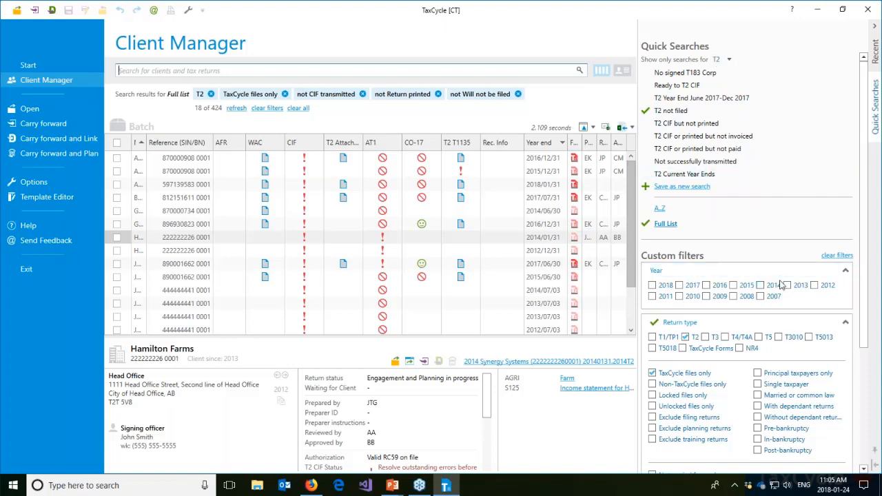
- Examine the Return type filters and expand the Workflow filter to review the conditions behind the T2 not filed search
{"action": "scroll", "coordinate": [769, 249], "scroll_direction": "down", "scroll_amount": 1}
{"action": "scroll", "coordinate": [770, 250], "scroll_direction": "down", "scroll_amount": 4}
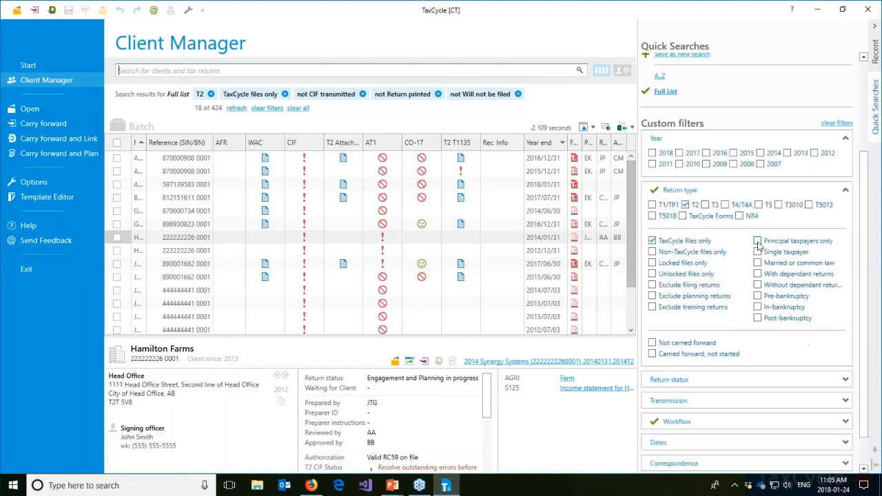
{"action": "scroll", "coordinate": [724, 172], "scroll_direction": "up", "scroll_amount": 3}
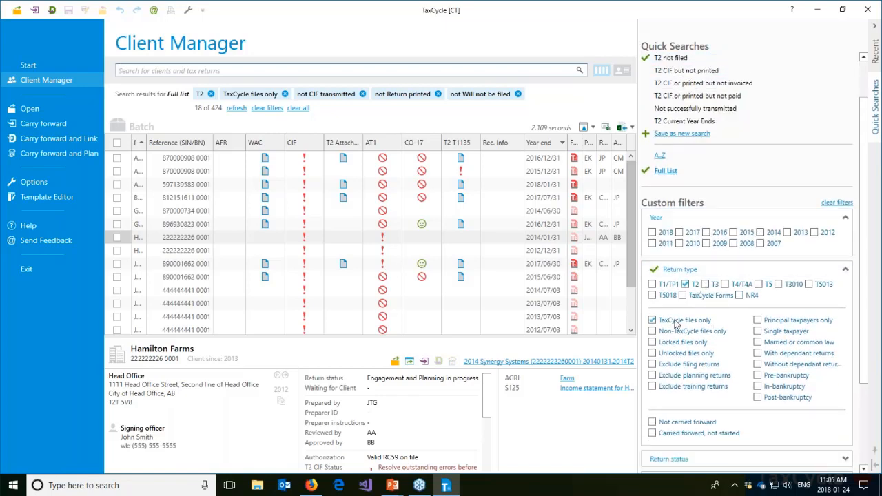
{"action": "scroll", "coordinate": [734, 330], "scroll_direction": "down", "scroll_amount": 3}
{"action": "scroll", "coordinate": [734, 330], "scroll_direction": "down", "scroll_amount": 1}
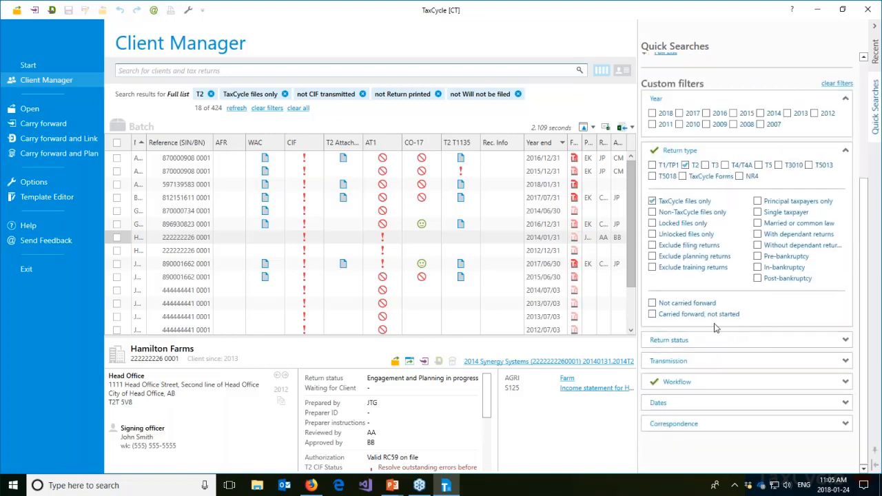
{"action": "left_click", "coordinate": [698, 389]}
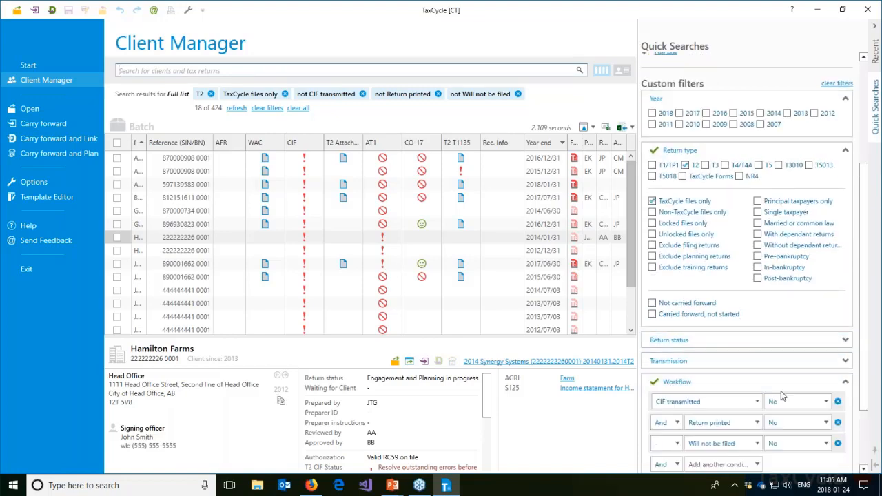
{"action": "scroll", "coordinate": [758, 386], "scroll_direction": "down", "scroll_amount": 3}
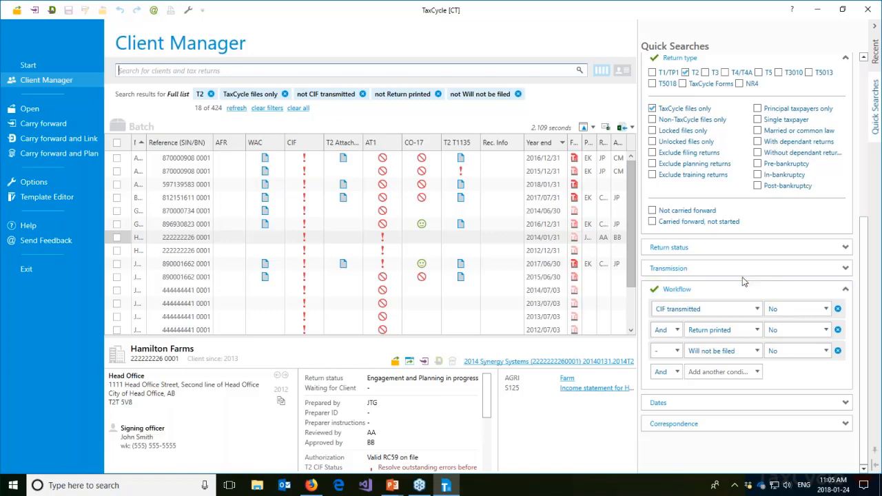
{"action": "scroll", "coordinate": [729, 288], "scroll_direction": "up", "scroll_amount": 2}
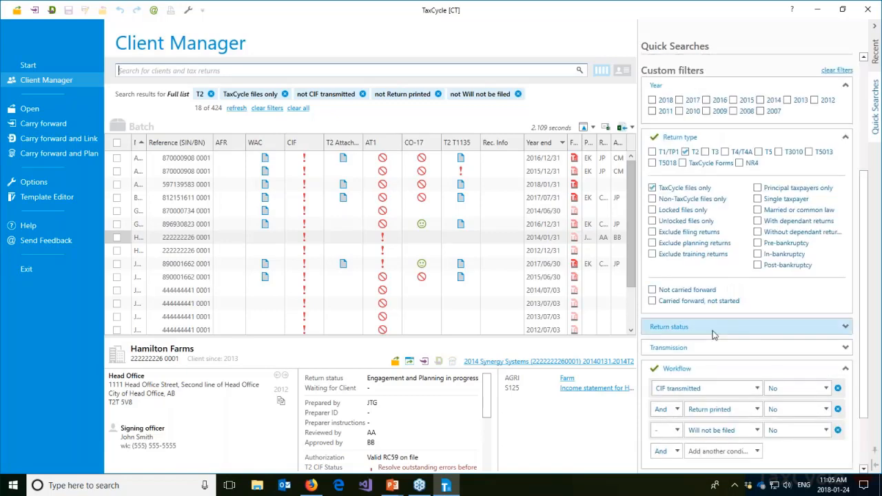
- Collapse the Year, Return type and Workflow groups in the custom filters
{"action": "left_click", "coordinate": [677, 86]}
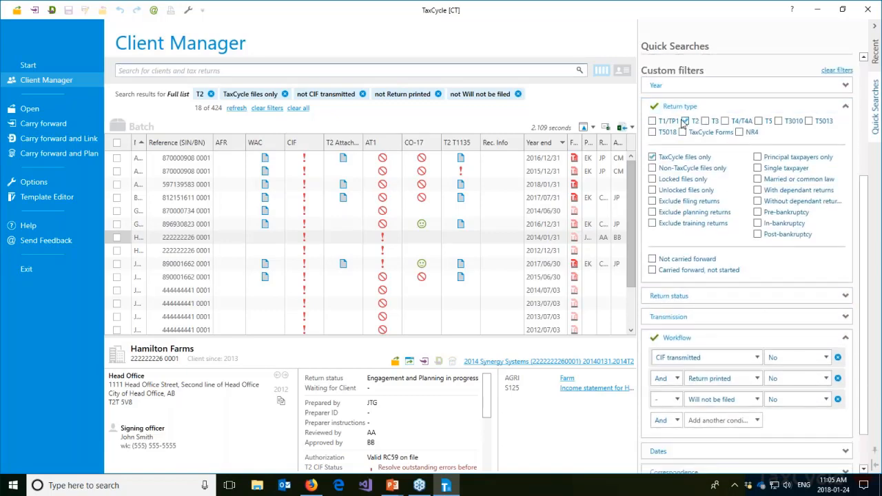
{"action": "scroll", "coordinate": [687, 131], "scroll_direction": "up", "scroll_amount": 1}
{"action": "left_click", "coordinate": [686, 156]}
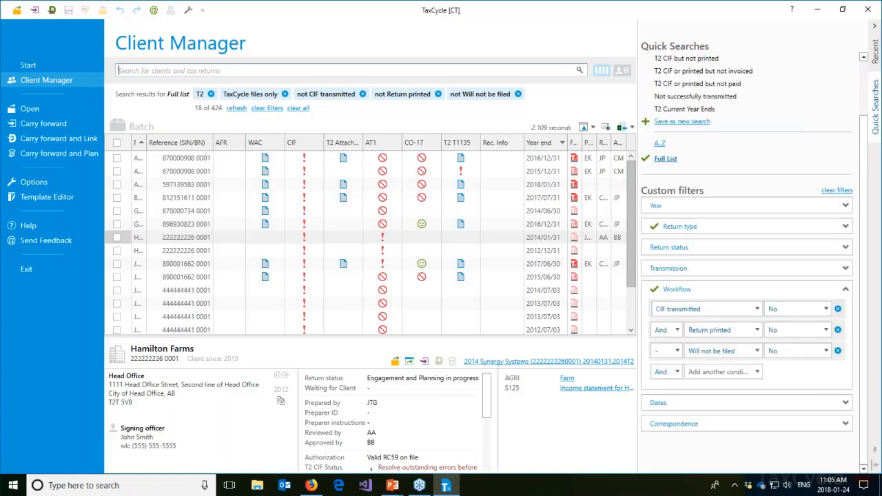
{"action": "left_click", "coordinate": [693, 286]}
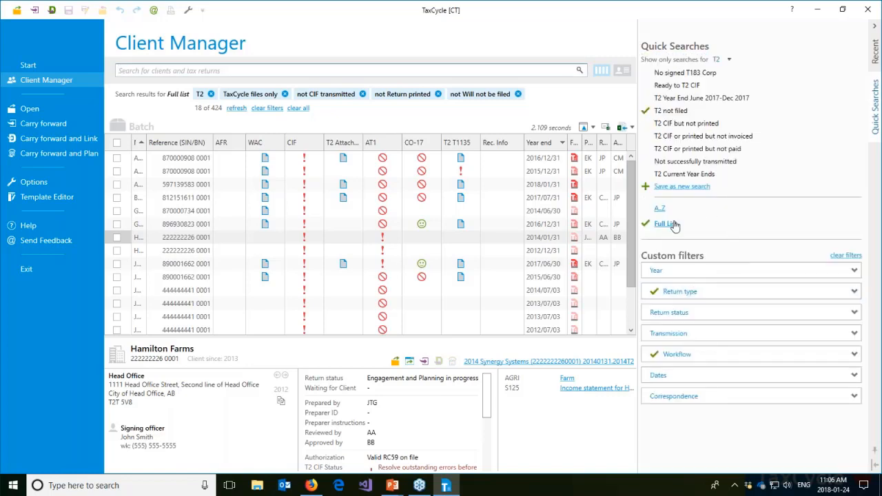
{"action": "left_click", "coordinate": [681, 292]}
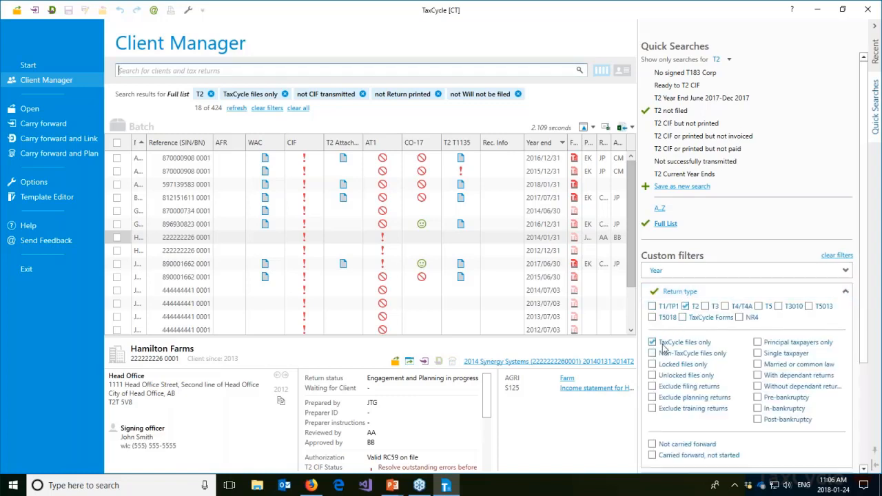
{"action": "left_click", "coordinate": [660, 292]}
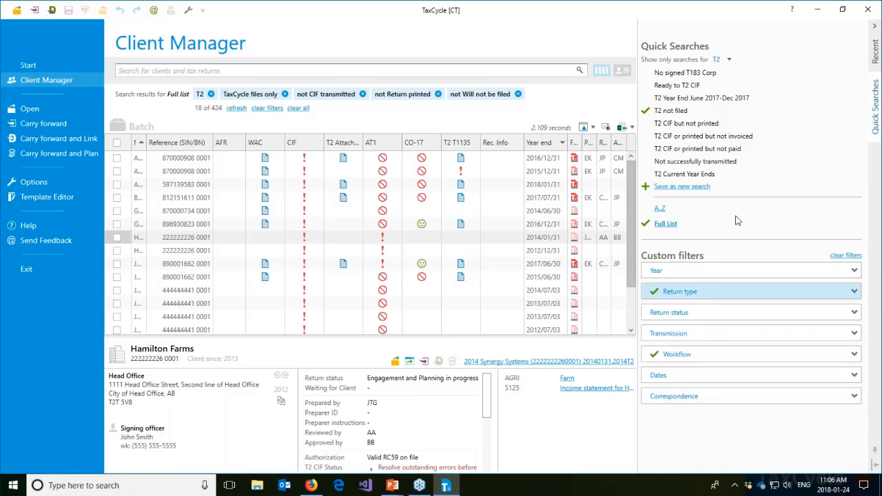
- Turn off the T2 not filed quick search and apply it again
{"action": "left_click", "coordinate": [659, 113]}
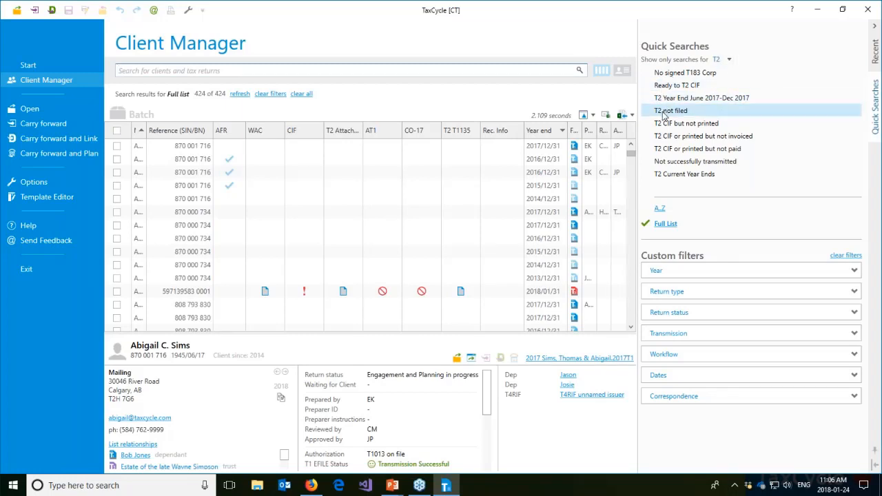
{"action": "left_click", "coordinate": [664, 113]}
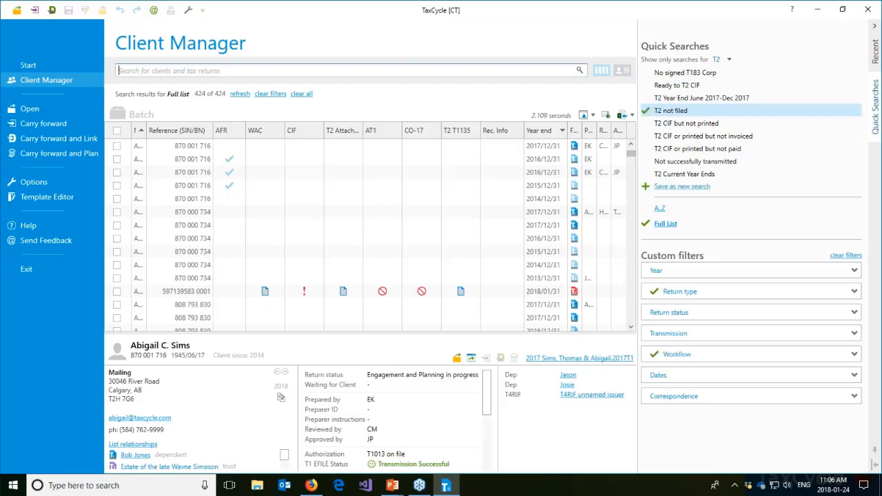
- Expand the Return type filter, try Locked files only, replace it with Unlocked files only, and start saving the T2 not filed search
{"action": "left_click", "coordinate": [754, 295]}
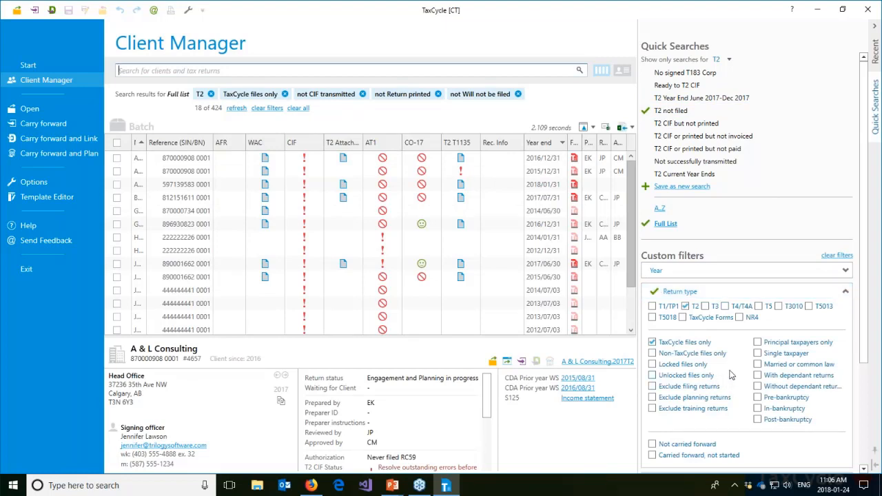
{"action": "scroll", "coordinate": [732, 375], "scroll_direction": "down", "scroll_amount": 1}
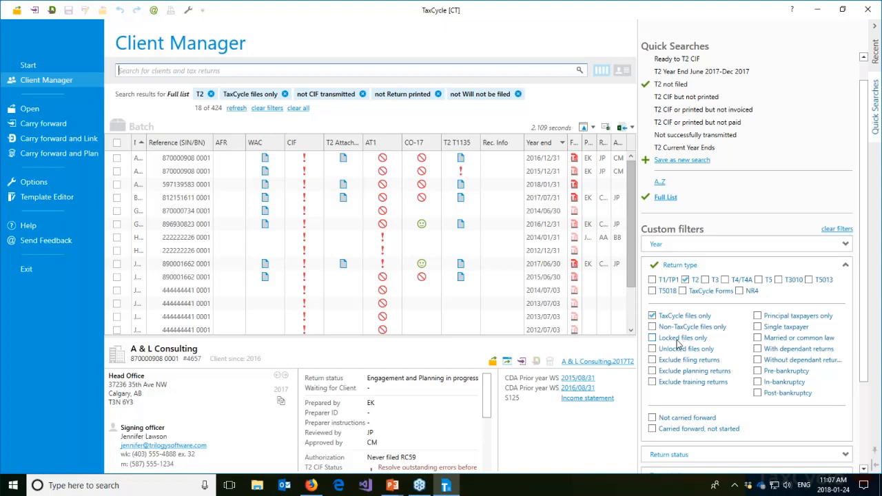
{"action": "left_click", "coordinate": [677, 339]}
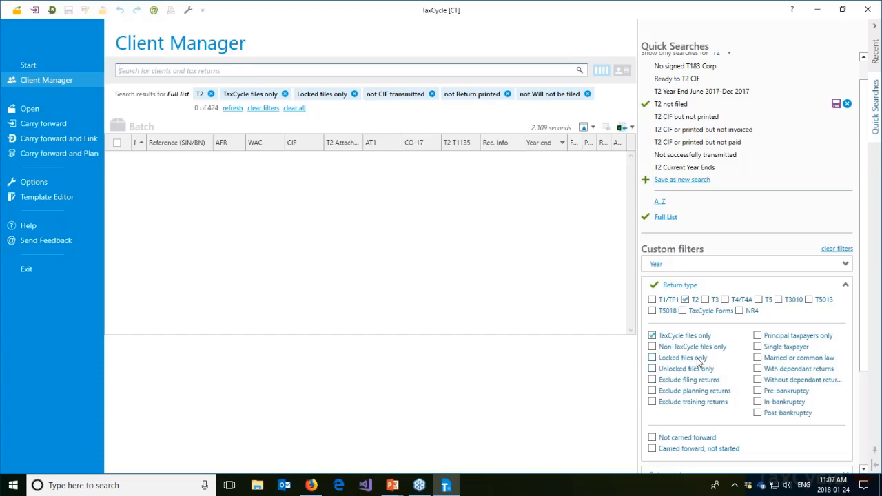
{"action": "left_click", "coordinate": [697, 369]}
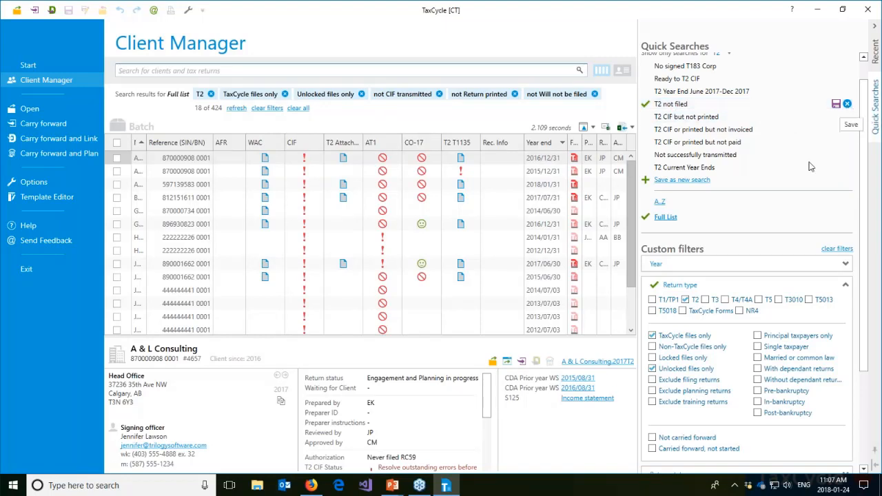
{"action": "scroll", "coordinate": [766, 145], "scroll_direction": "up", "scroll_amount": 1}
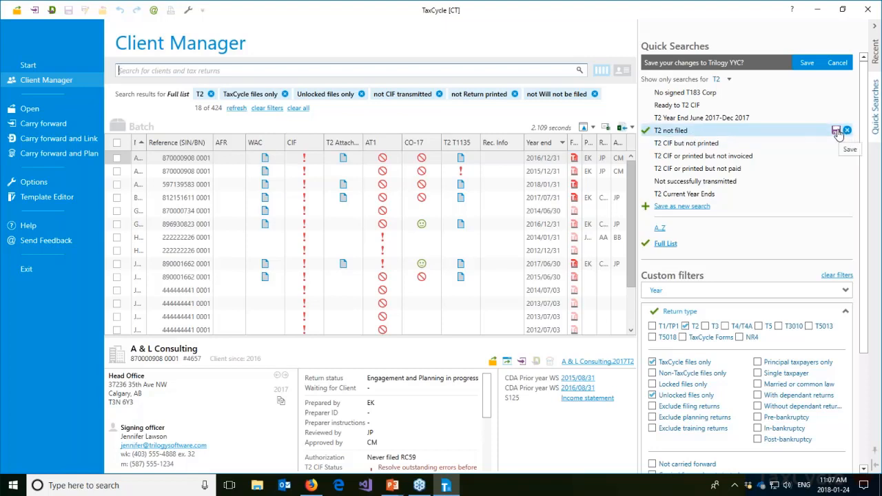
- Run the T2 CIF but not printed quick search
{"action": "left_click", "coordinate": [714, 144]}
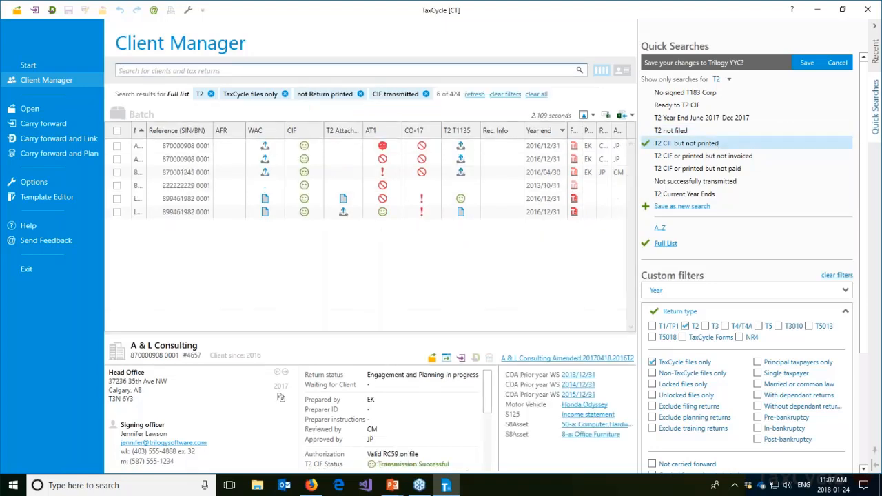
- Run the T2 not filed quick search and discard the pending changes to the Trilogy YYC profile
{"action": "left_click", "coordinate": [709, 131]}
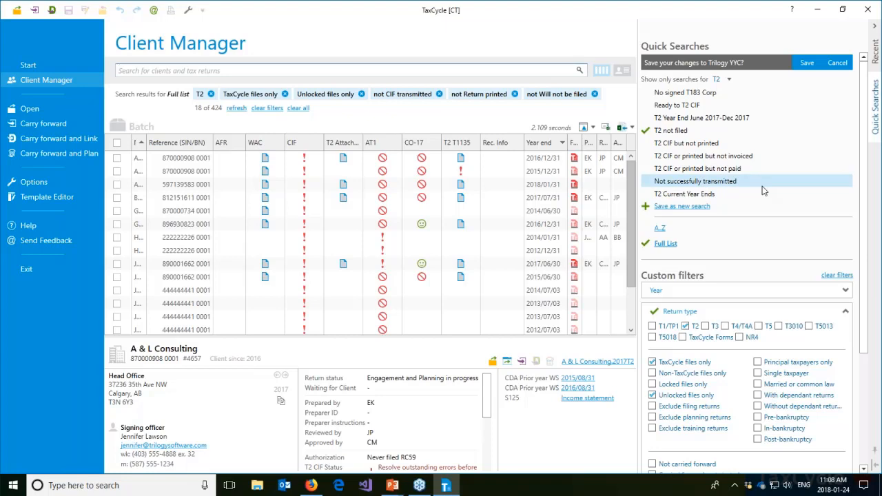
{"action": "left_click", "coordinate": [837, 63]}
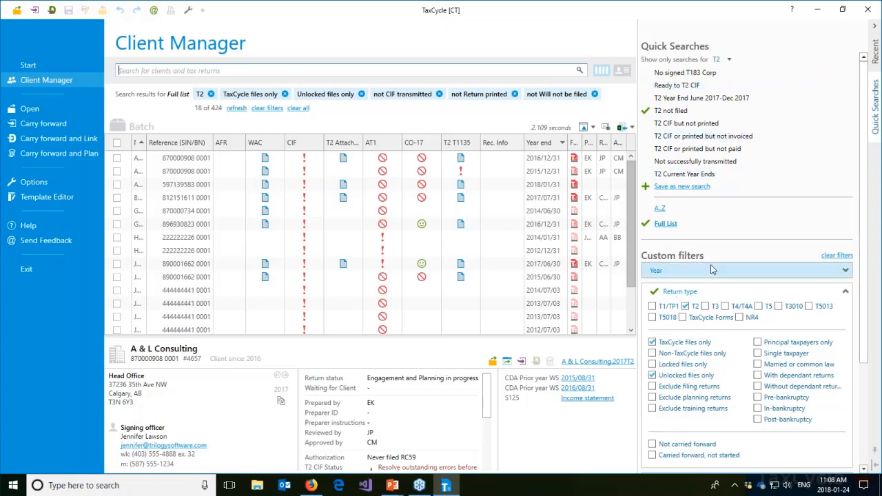
- Turn off Unlocked files only in the T2 not filed search, clear all filters and discard the unsaved search change
{"action": "left_click", "coordinate": [674, 378]}
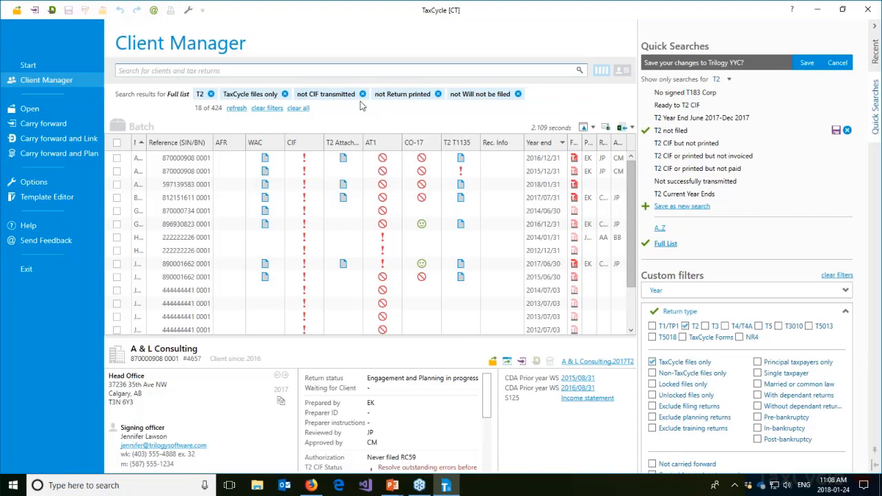
{"action": "left_click", "coordinate": [300, 109]}
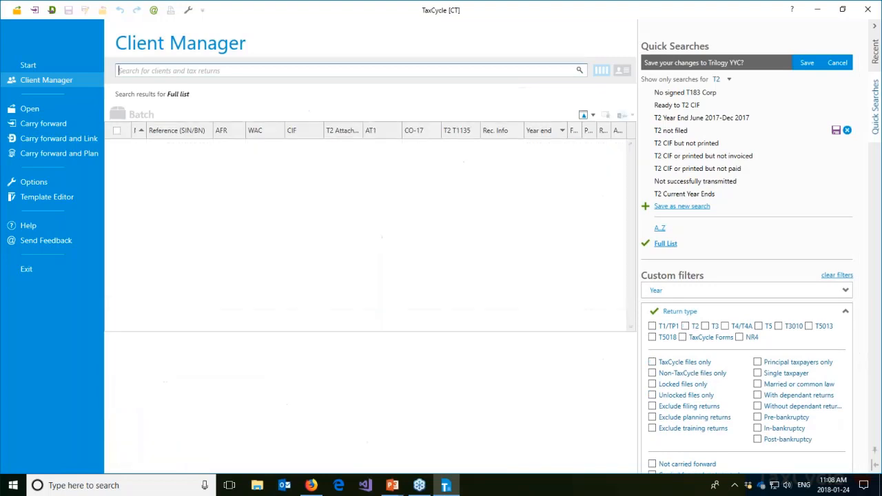
{"action": "left_click", "coordinate": [847, 131]}
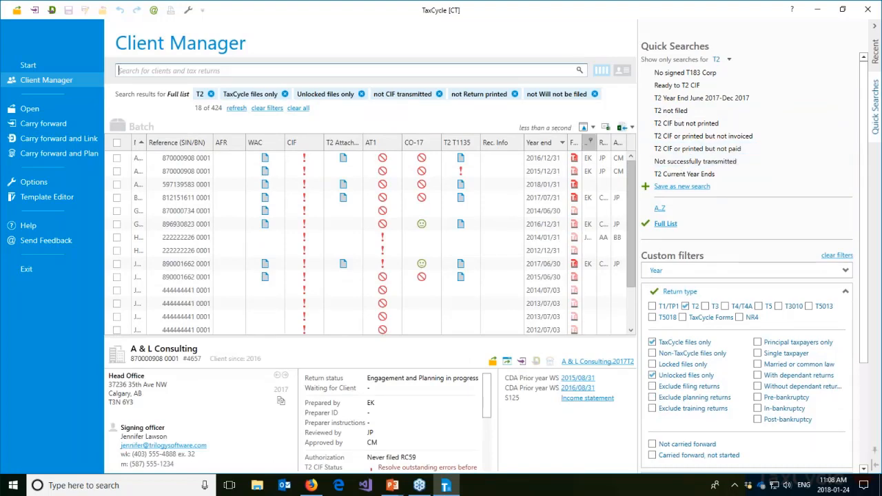
- Clear all filters and limit the list to T2, TaxCycle files only, excluding planning returns and training returns
{"action": "left_click", "coordinate": [297, 112]}
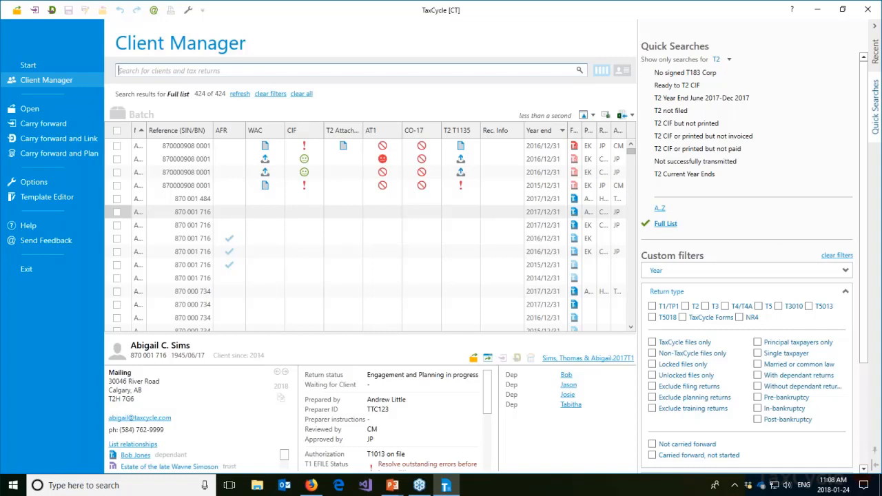
{"action": "scroll", "coordinate": [737, 296], "scroll_direction": "down", "scroll_amount": 1}
{"action": "left_click", "coordinate": [685, 253]}
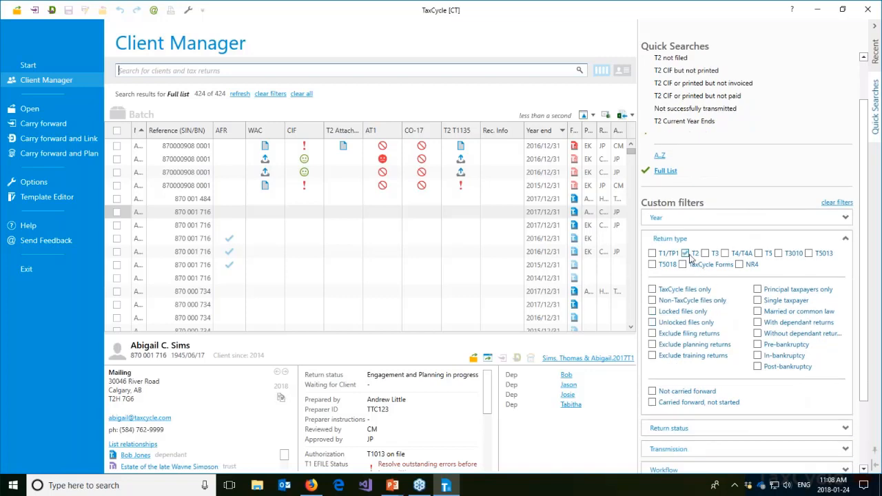
{"action": "left_click", "coordinate": [652, 290]}
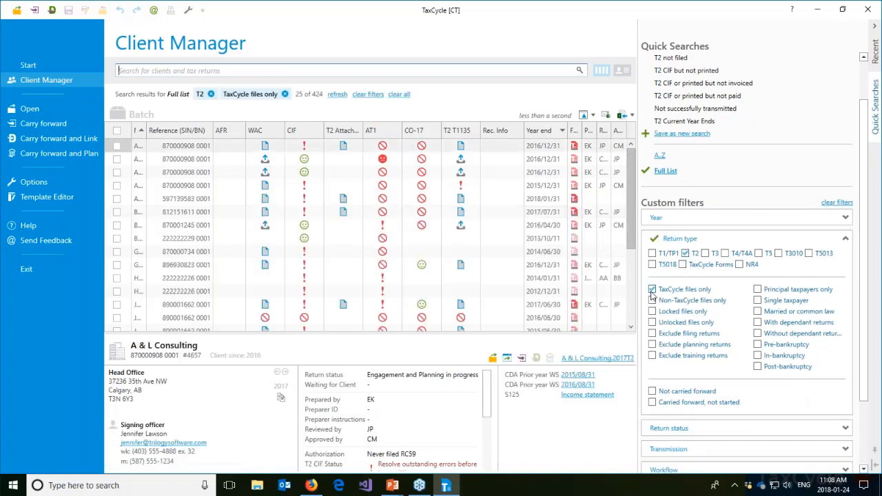
{"action": "left_click", "coordinate": [707, 347]}
{"action": "left_click", "coordinate": [708, 355]}
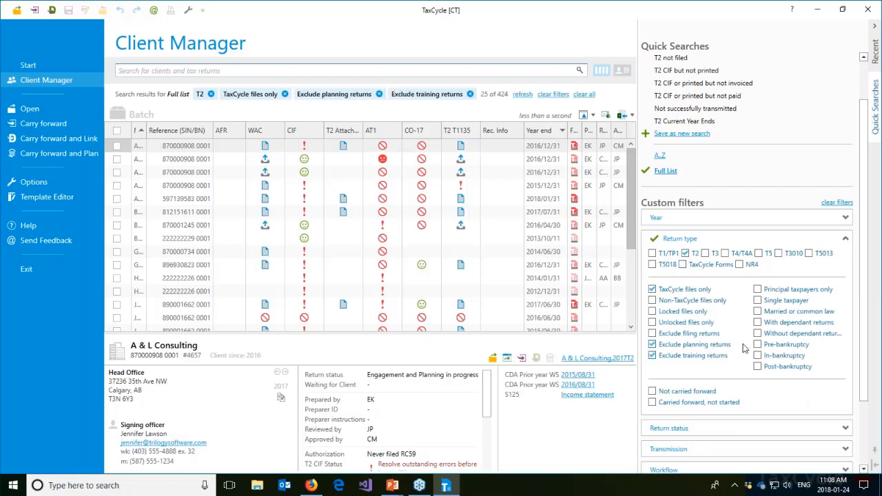
- Collapse the Return type filters, expand the Dates filters and set the Year end condition to Is between
{"action": "left_click", "coordinate": [709, 240]}
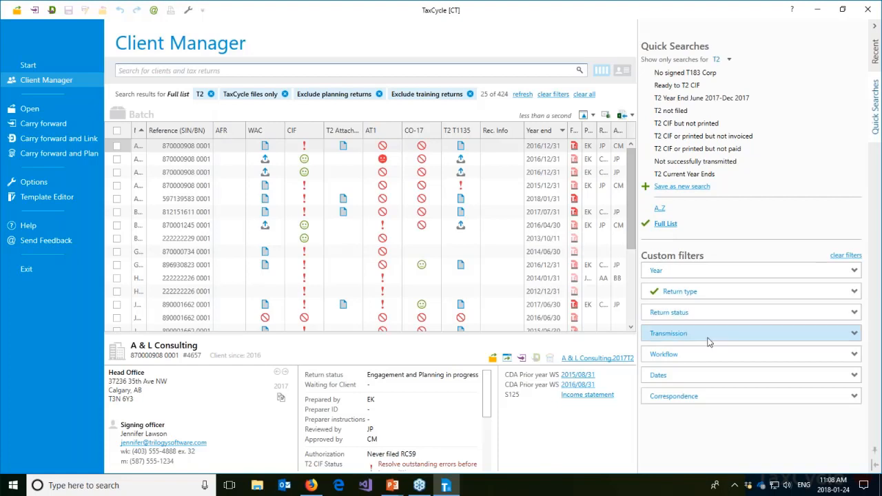
{"action": "left_click", "coordinate": [702, 375]}
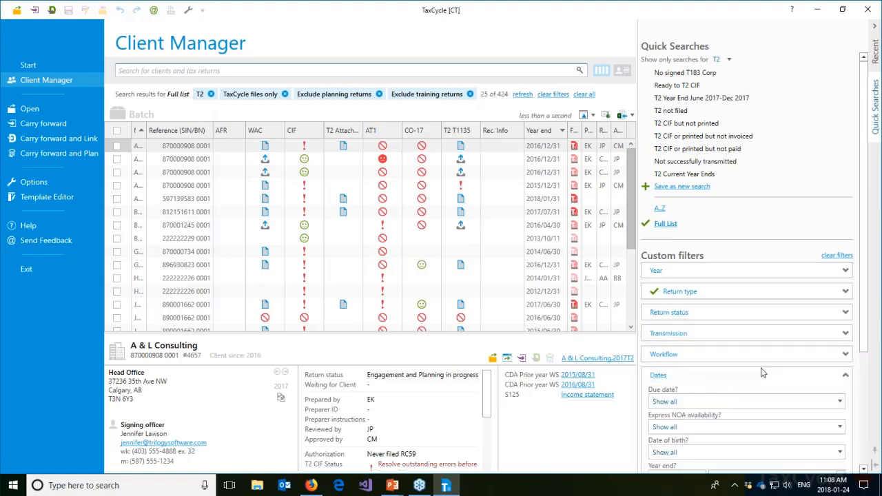
{"action": "scroll", "coordinate": [762, 373], "scroll_direction": "down", "scroll_amount": 3}
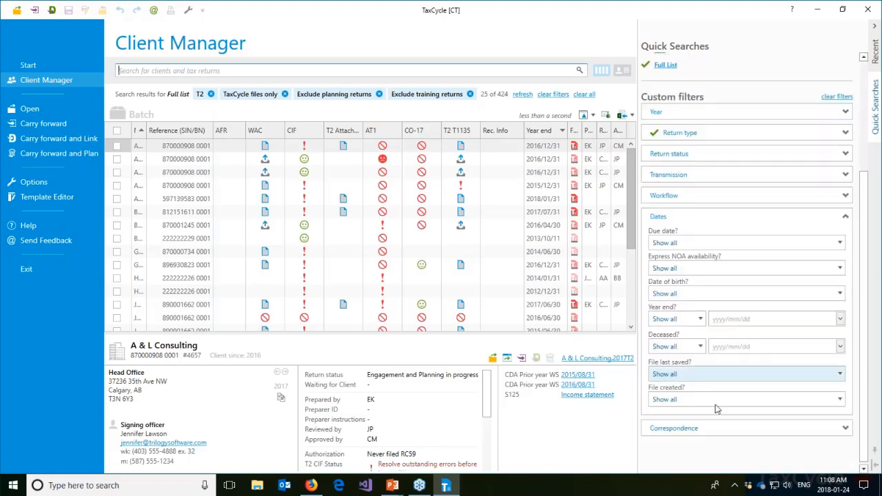
{"action": "left_click", "coordinate": [696, 326]}
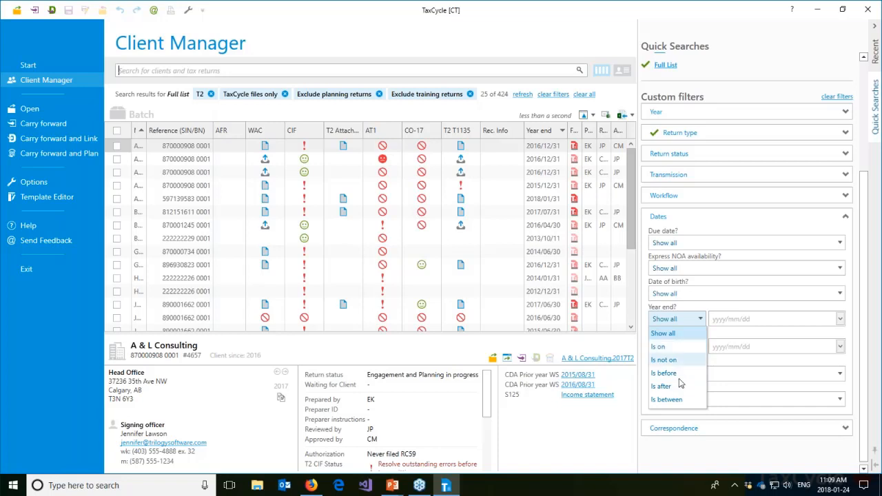
{"action": "left_click", "coordinate": [676, 400]}
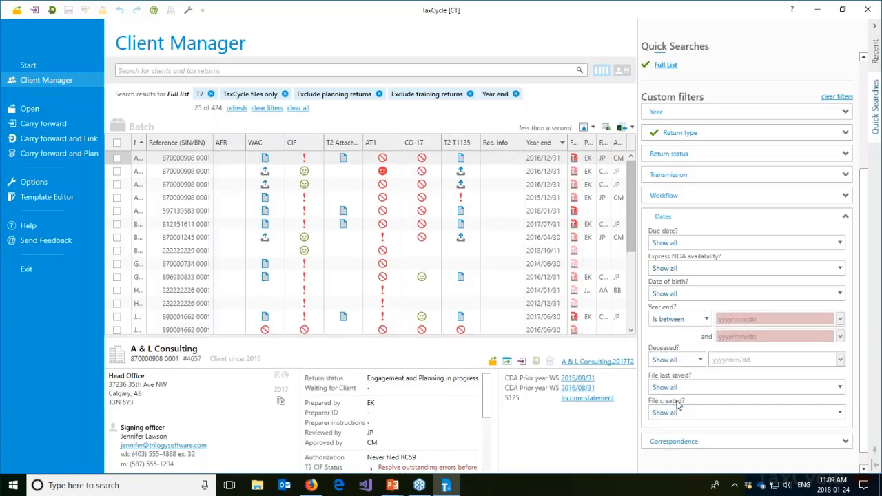
- Set the Year end range from 2017-01-01 to 2017-12-31
{"action": "left_click", "coordinate": [841, 320]}
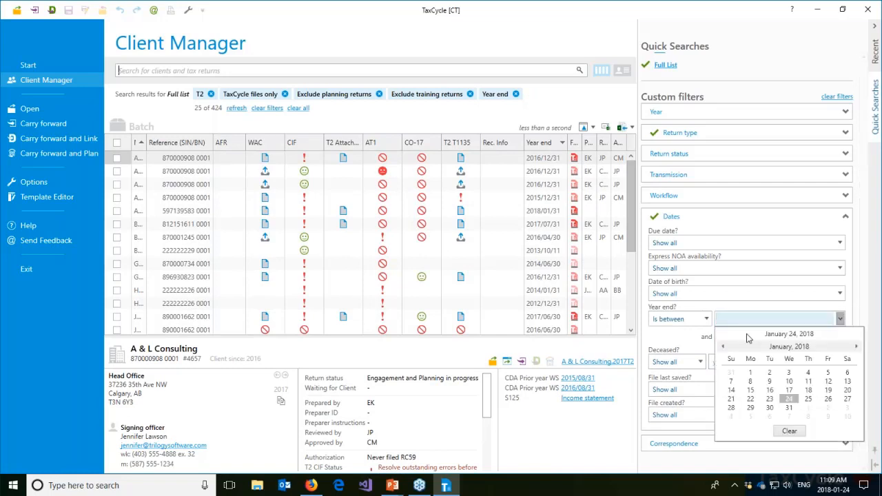
{"action": "left_click", "coordinate": [722, 347]}
{"action": "left_click", "coordinate": [722, 347]}
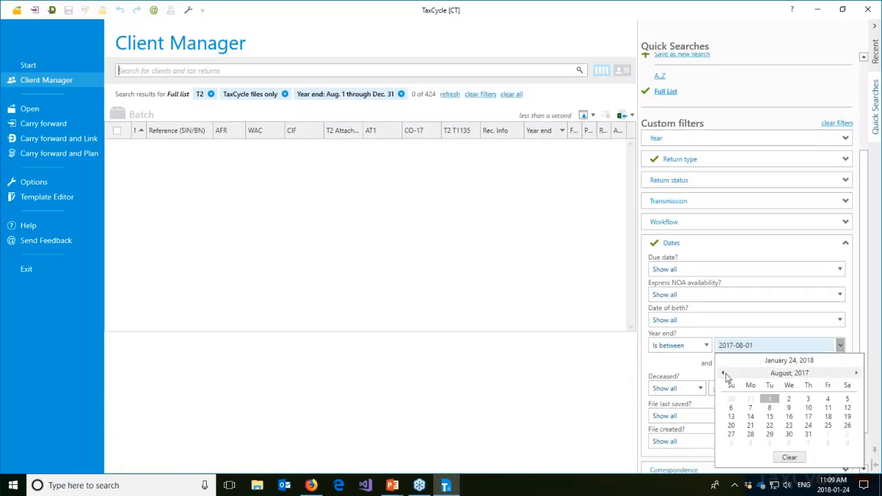
{"action": "left_click", "coordinate": [724, 373]}
{"action": "left_click", "coordinate": [724, 373]}
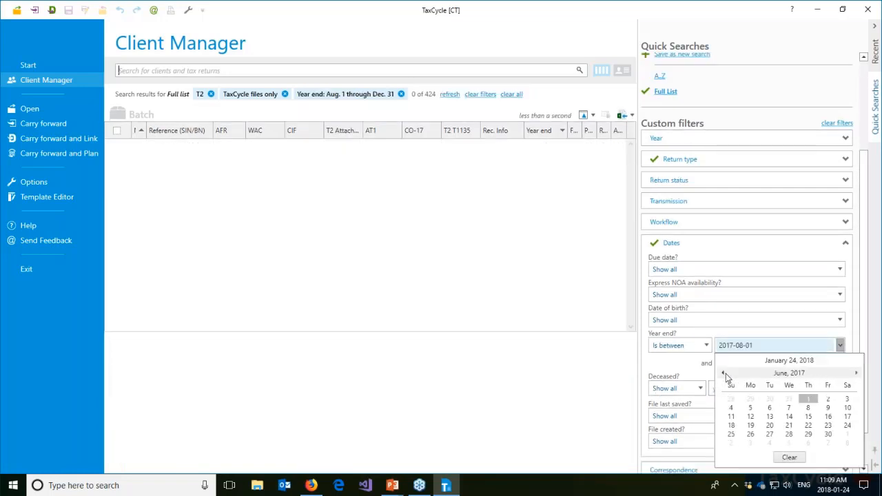
{"action": "left_click", "coordinate": [724, 373]}
{"action": "left_click", "coordinate": [724, 373]}
{"action": "left_click", "coordinate": [724, 374]}
{"action": "left_click", "coordinate": [724, 373]}
{"action": "left_click", "coordinate": [724, 373]}
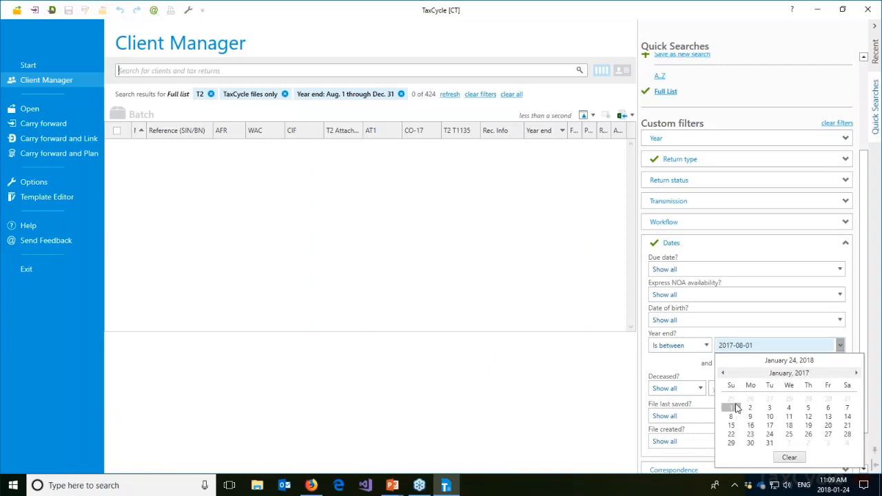
{"action": "left_click", "coordinate": [732, 408]}
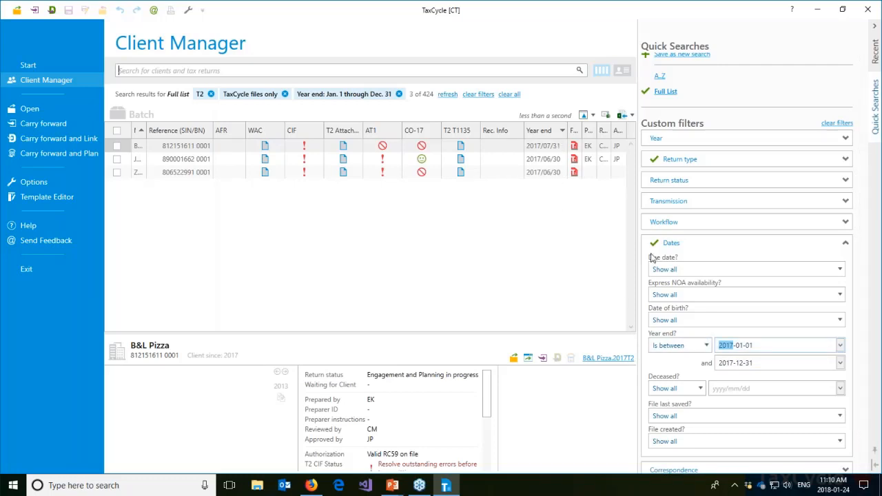
- Change the start of the Year end range to 2017-06-01
{"action": "left_click", "coordinate": [740, 345]}
{"action": "type", "text": "06"}
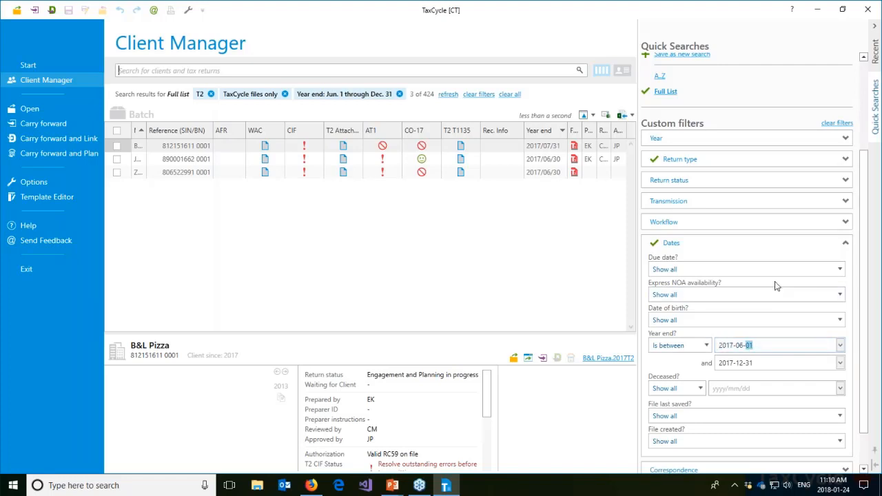
{"action": "left_click", "coordinate": [757, 363]}
{"action": "left_click", "coordinate": [756, 364]}
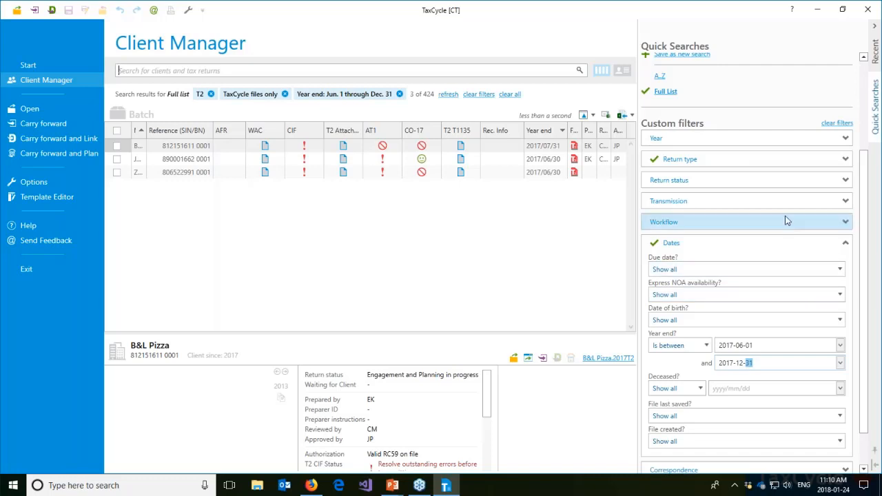
- Save the current filters as a new quick search named "T2 Year Ends Jun-Dec"
{"action": "left_click_drag", "start_coordinate": [864, 394], "coordinate": [863, 308]}
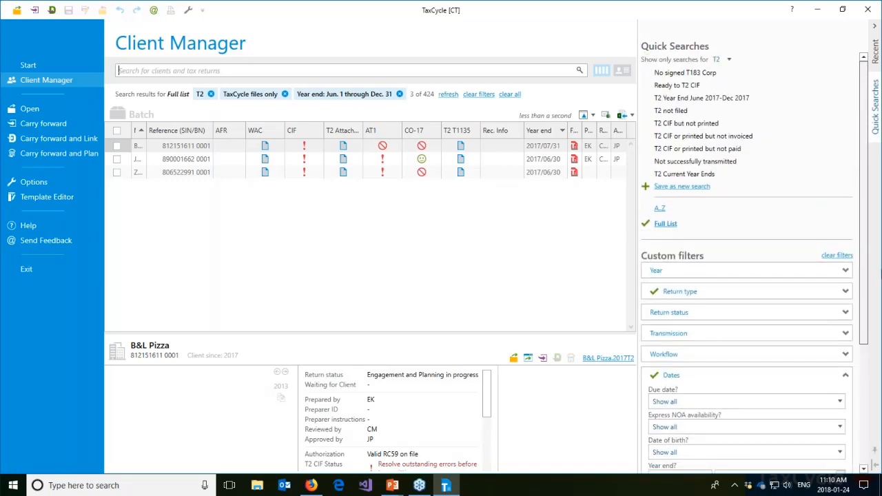
{"action": "left_click", "coordinate": [667, 190]}
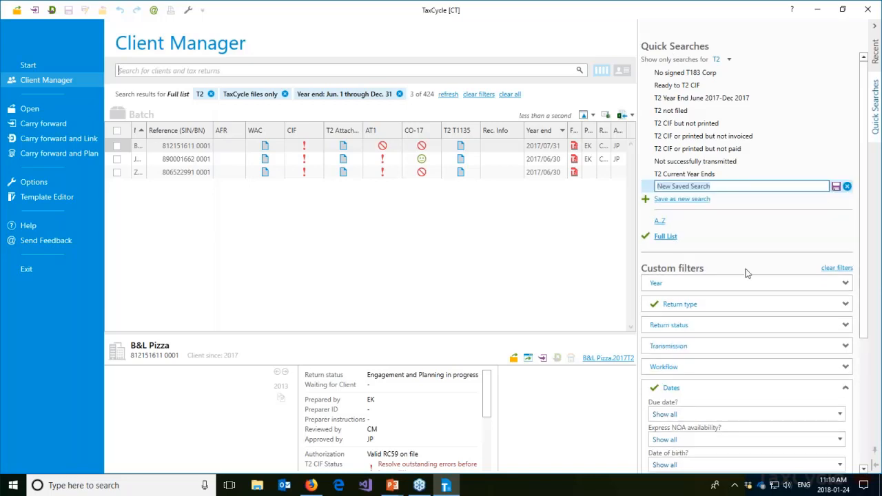
{"action": "key", "text": "BackSpace"}
{"action": "type", "text": "T2 Year Ends Jun-Dec"}
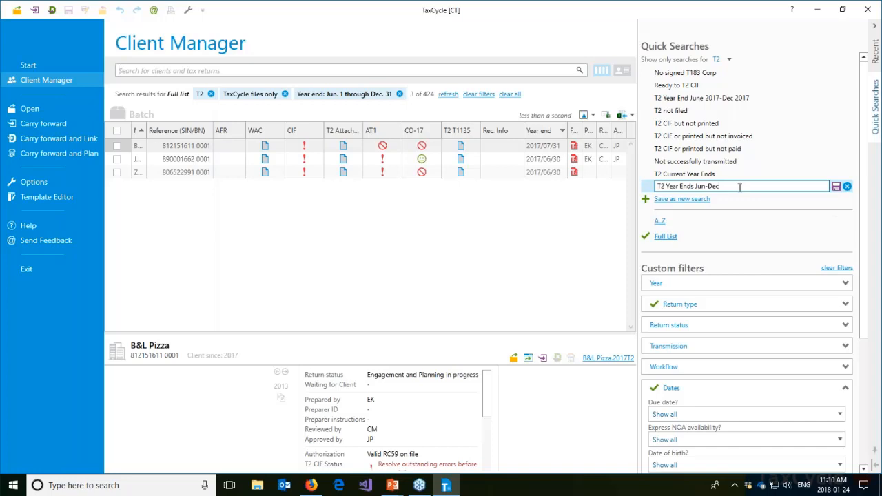
{"action": "key", "text": "Return"}
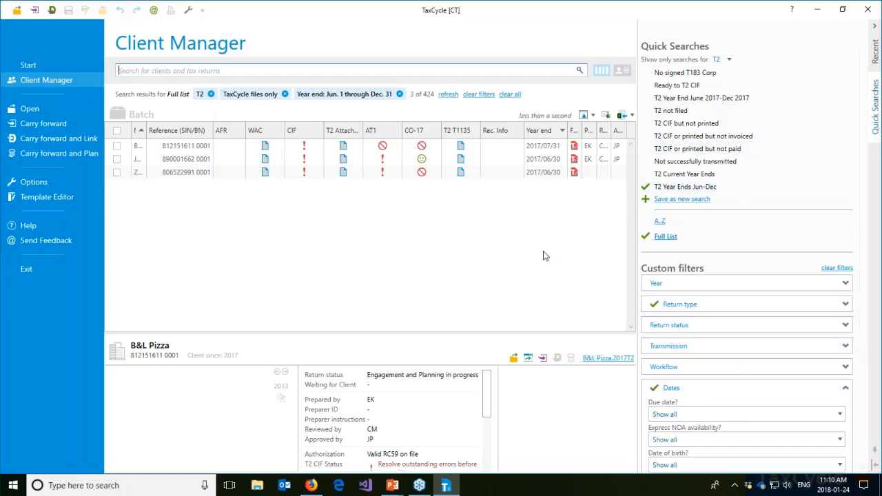
- Open the Column Layouts options for the T2 Year Ends Jun-Dec search and unlock the Trilogy YYC options profile for editing
{"action": "right_click", "coordinate": [682, 190]}
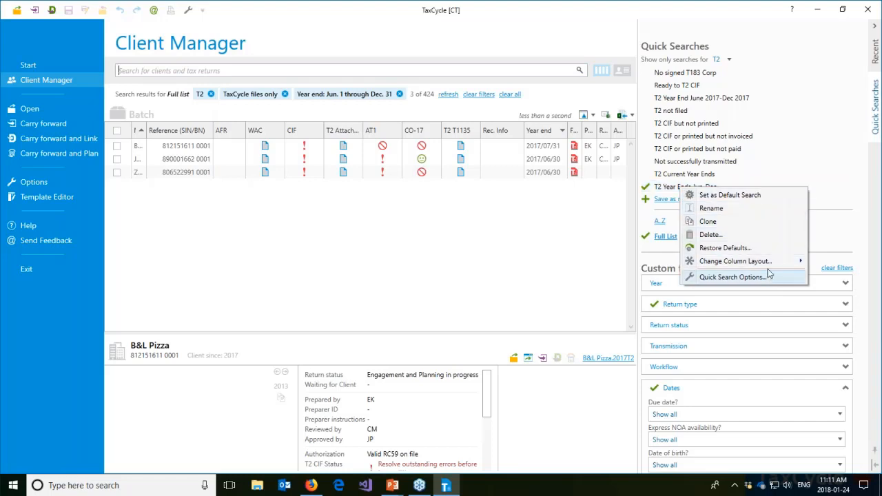
{"action": "mouse_move", "coordinate": [769, 266]}
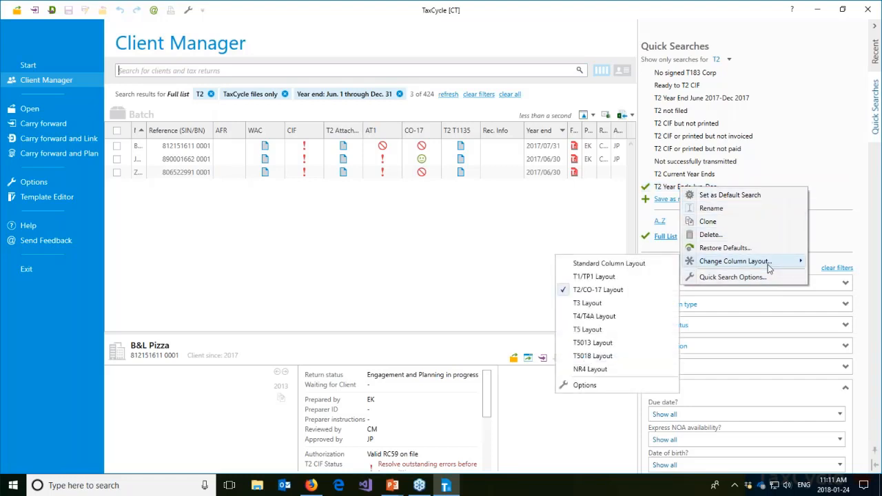
{"action": "left_click", "coordinate": [599, 391]}
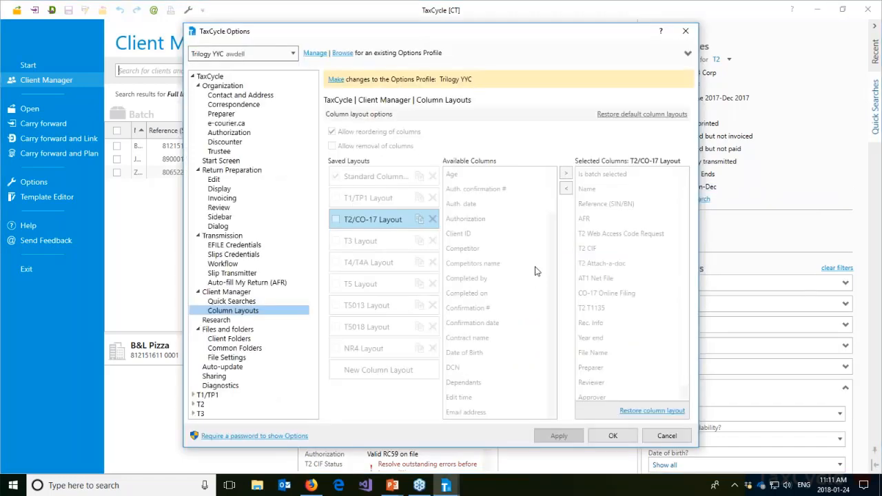
{"action": "left_click", "coordinate": [241, 311]}
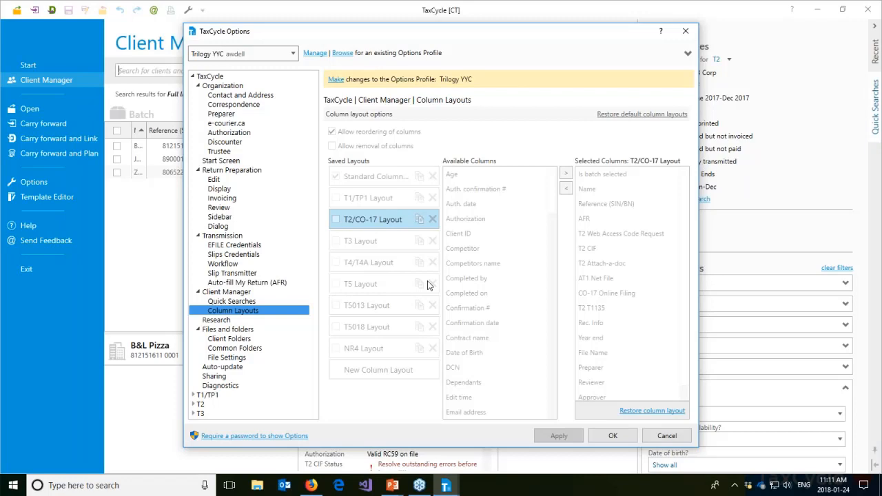
{"action": "left_click", "coordinate": [332, 80]}
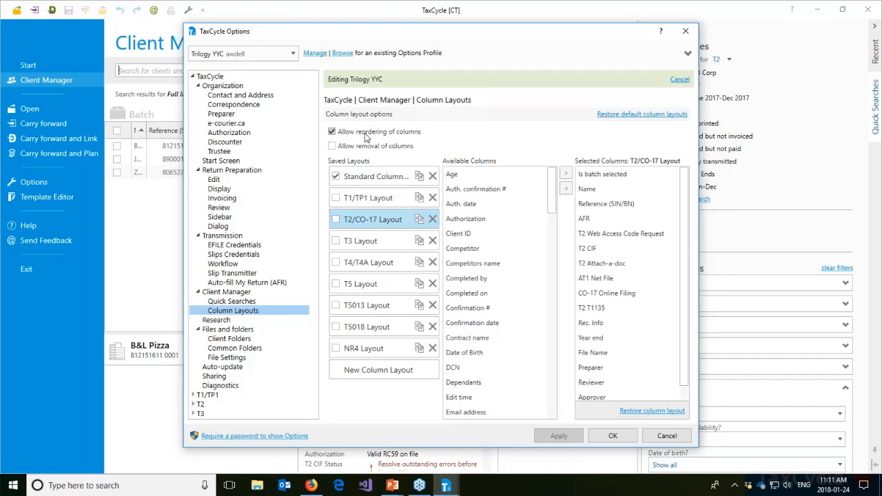
- Remove the T2 Web Access Code Request, AT1 Net File and CO-17 Online Filing columns from the T2/CO-17 Layout
{"action": "left_click_drag", "start_coordinate": [372, 41], "coordinate": [572, 42]}
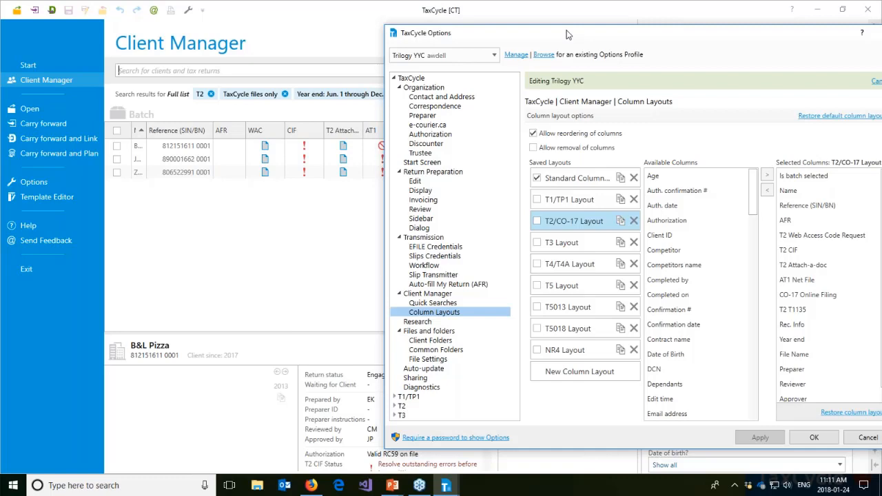
{"action": "left_click_drag", "start_coordinate": [538, 34], "coordinate": [409, 24]}
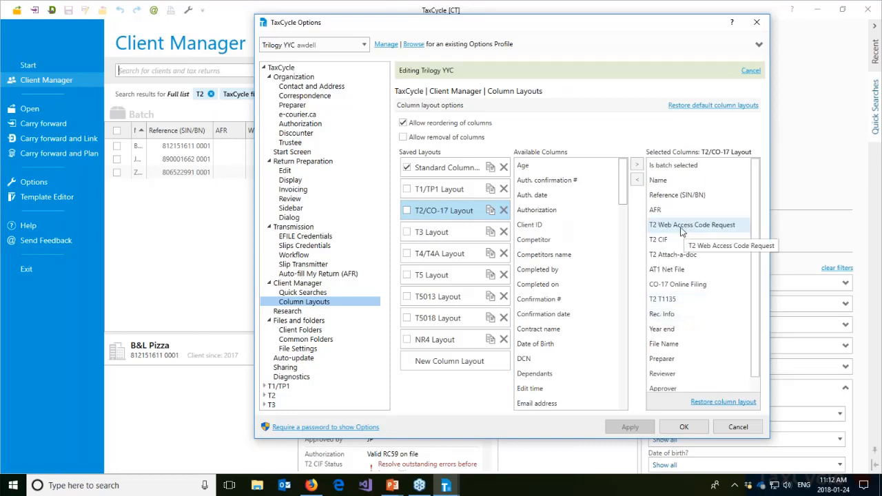
{"action": "left_click_drag", "start_coordinate": [685, 230], "coordinate": [581, 236]}
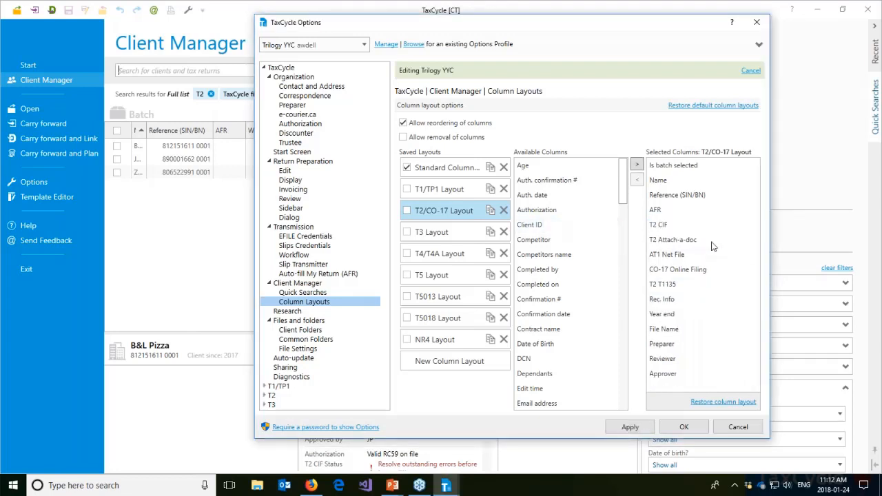
{"action": "left_click", "coordinate": [674, 255]}
{"action": "left_click", "coordinate": [678, 270], "text": "shift"}
{"action": "left_click_drag", "start_coordinate": [678, 272], "coordinate": [596, 264]}
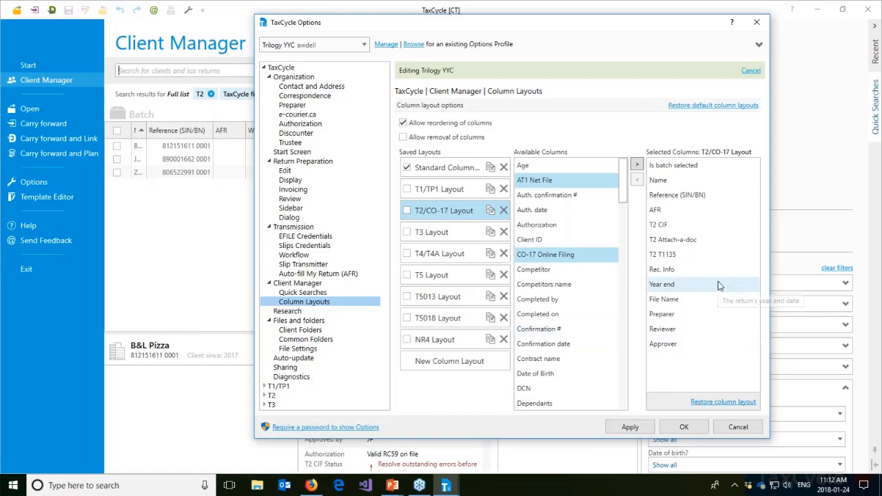
- Remove the Rec. Info column from the T2/CO-17 Layout, then apply the changes and close the options
{"action": "left_click", "coordinate": [667, 271]}
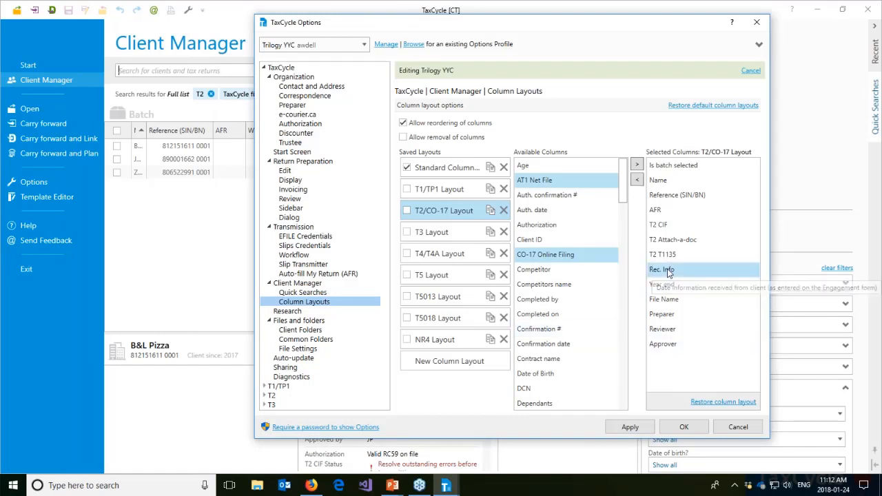
{"action": "left_click_drag", "start_coordinate": [675, 272], "coordinate": [575, 282]}
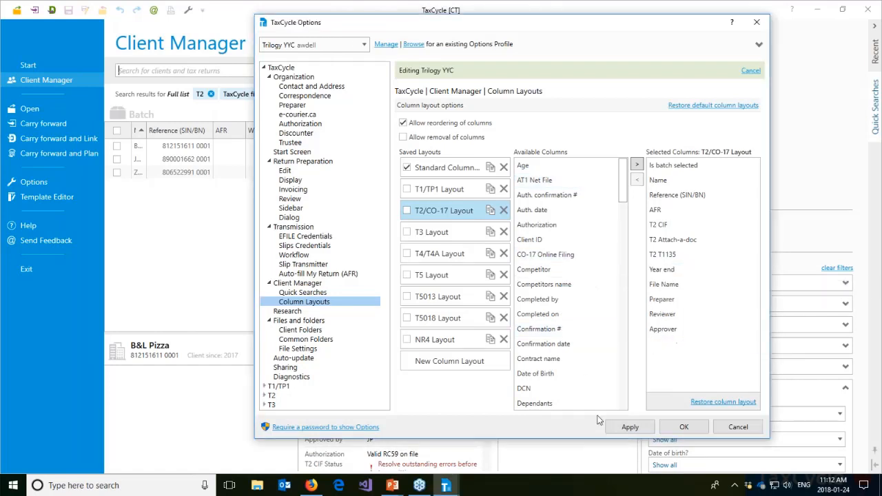
{"action": "left_click", "coordinate": [629, 427]}
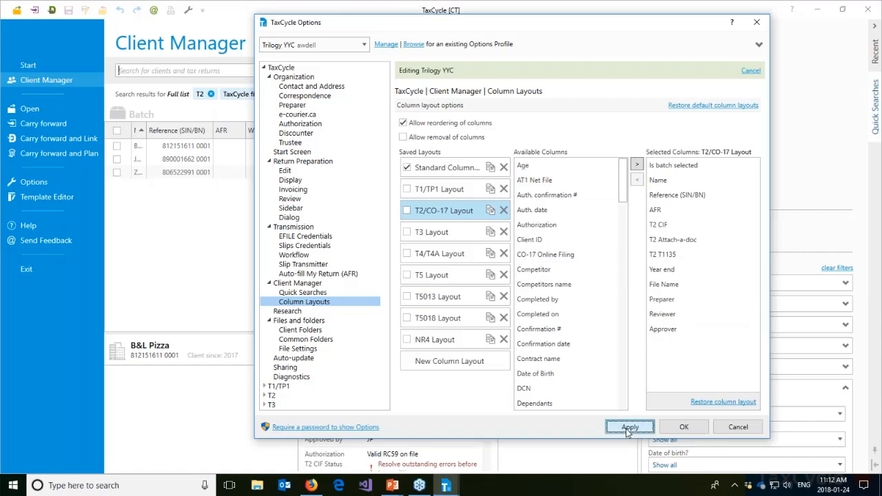
{"action": "left_click", "coordinate": [683, 427]}
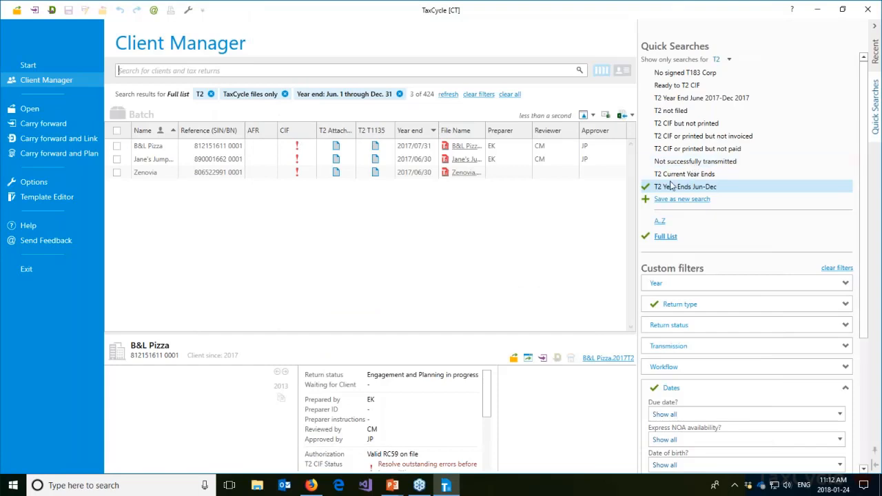
- Check the column layout assigned to the T2 Year Ends Jun-Dec search and move the File Name column after Approver in the results
{"action": "right_click", "coordinate": [682, 187]}
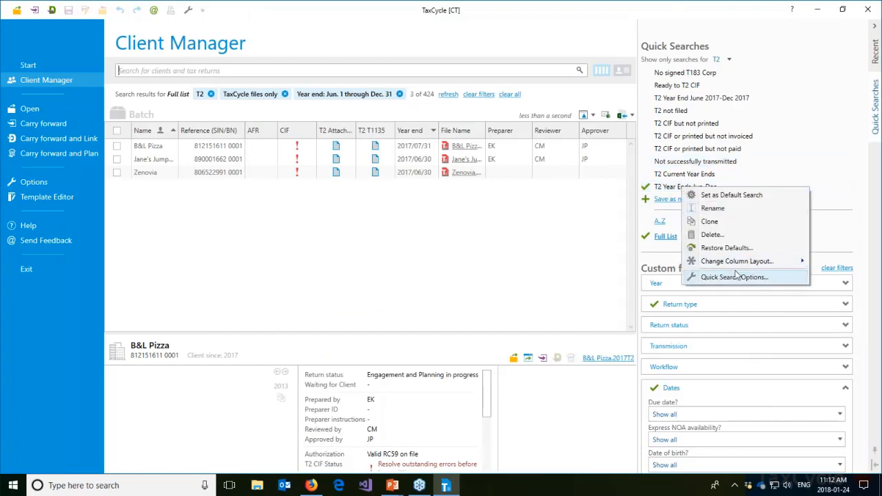
{"action": "mouse_move", "coordinate": [737, 267]}
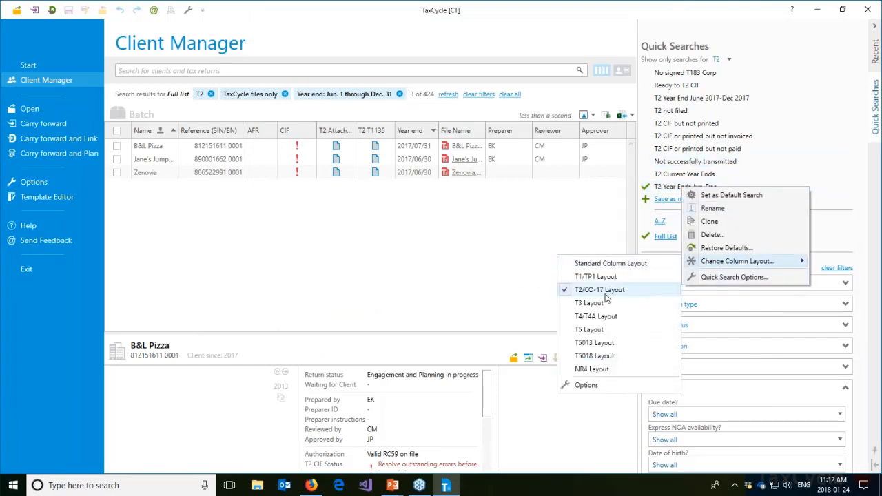
{"action": "left_click", "coordinate": [467, 36]}
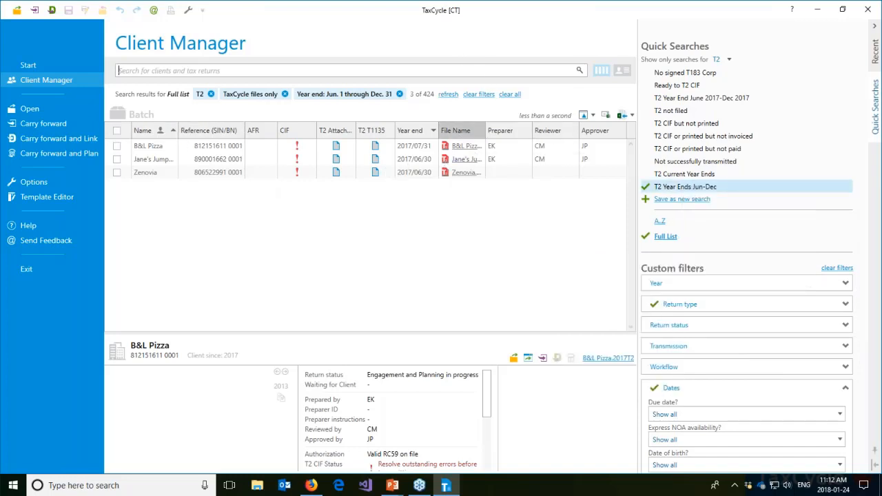
{"action": "left_click_drag", "start_coordinate": [458, 138], "coordinate": [629, 138]}
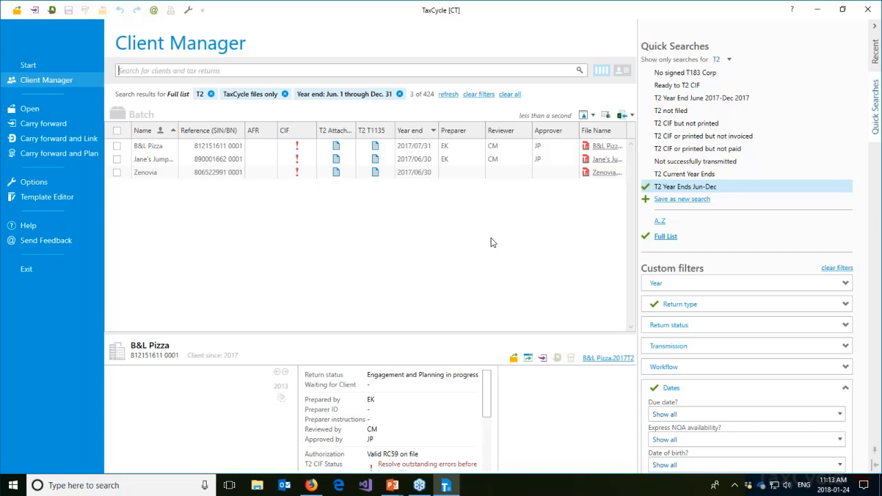
- Clear all search filters and show the quick searches for every return type
{"action": "left_click", "coordinate": [510, 94]}
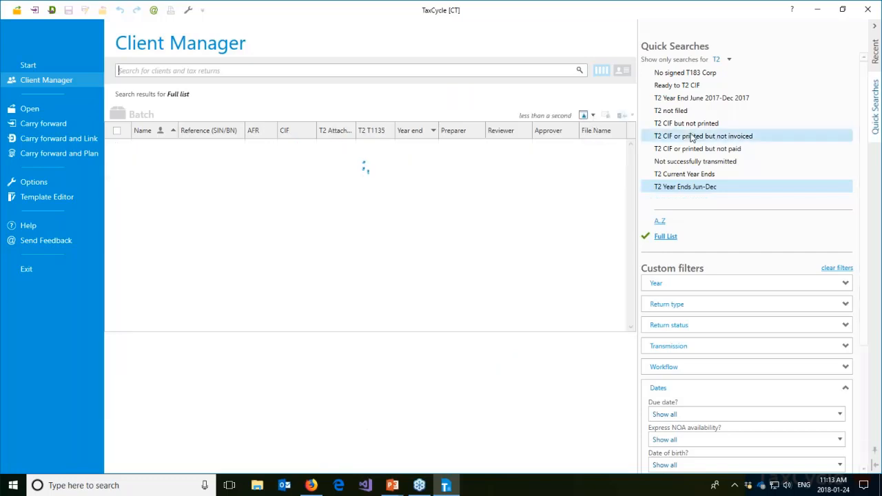
{"action": "left_click", "coordinate": [723, 61]}
{"action": "left_click", "coordinate": [722, 73]}
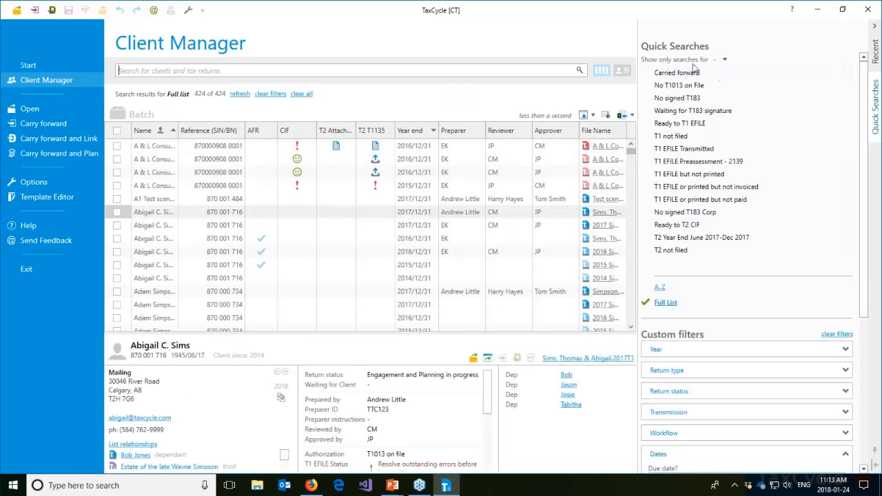
- Filter the full client list to year 2017 and collapse the Year and Dates filters
{"action": "scroll", "coordinate": [744, 295], "scroll_direction": "down", "scroll_amount": 5}
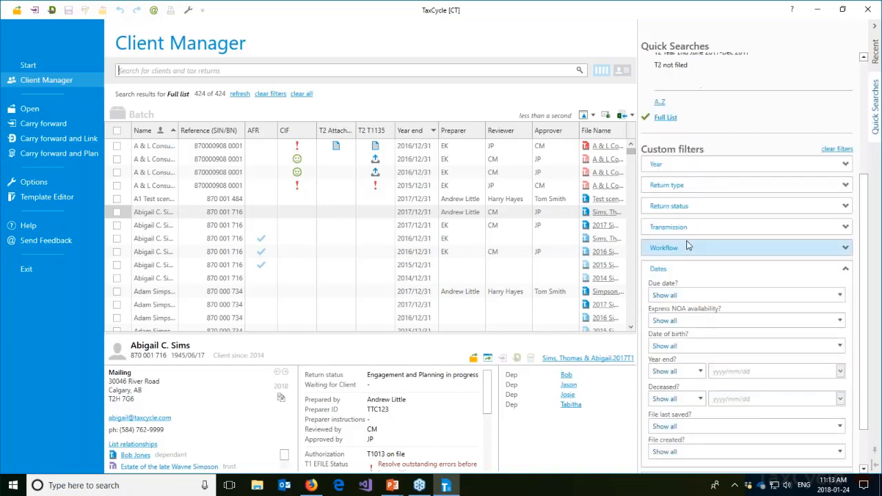
{"action": "left_click", "coordinate": [682, 166]}
{"action": "left_click", "coordinate": [680, 177]}
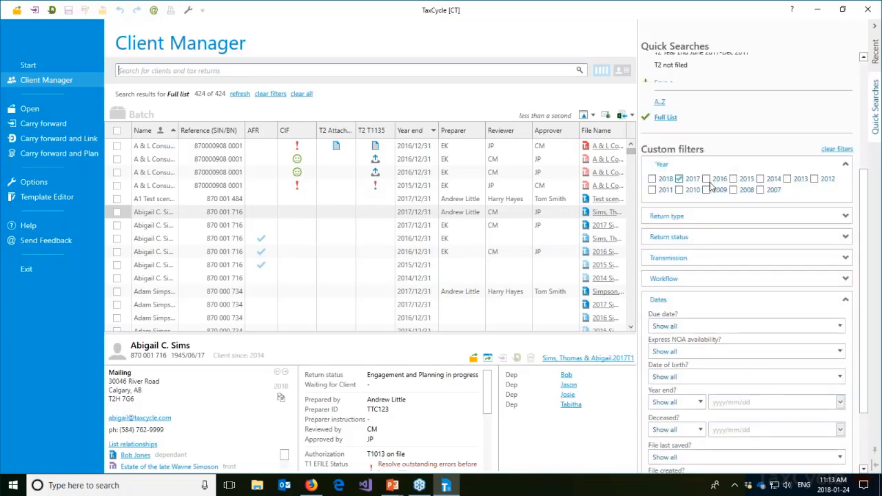
{"action": "left_click", "coordinate": [686, 169]}
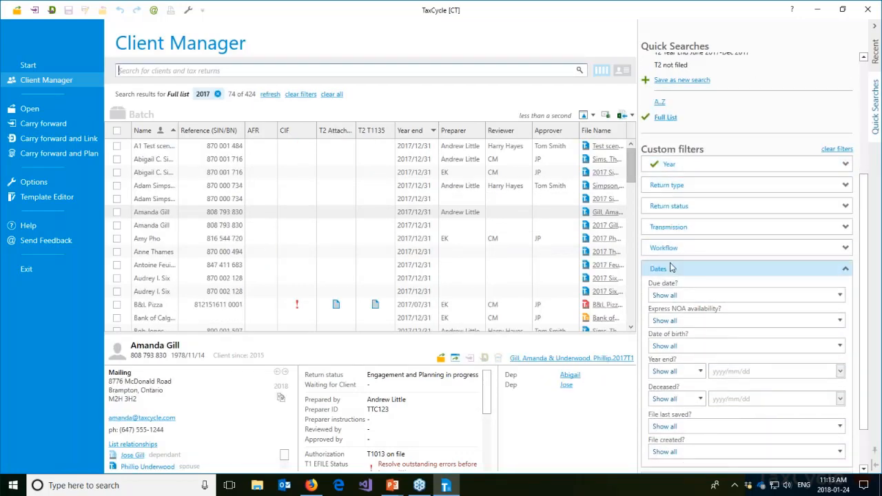
{"action": "left_click", "coordinate": [672, 267]}
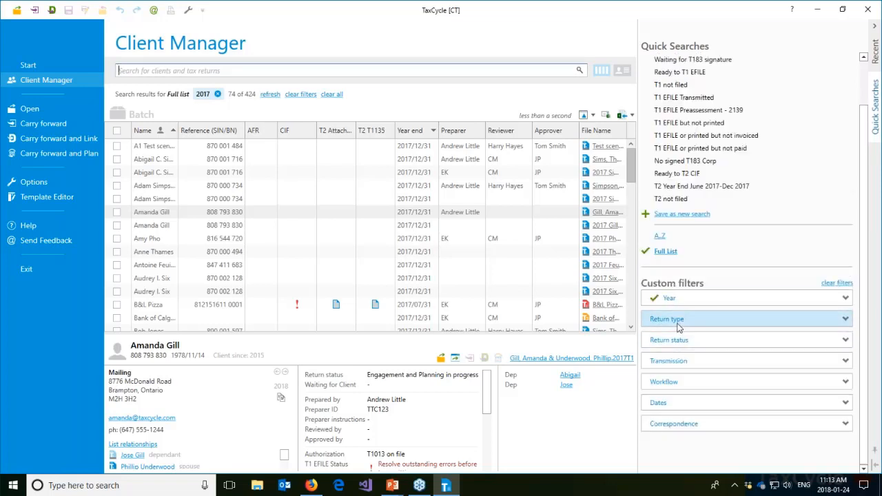
- Limit the return type to TaxCycle files only and the return status to Waiting for client
{"action": "left_click", "coordinate": [678, 321]}
{"action": "left_click", "coordinate": [668, 370]}
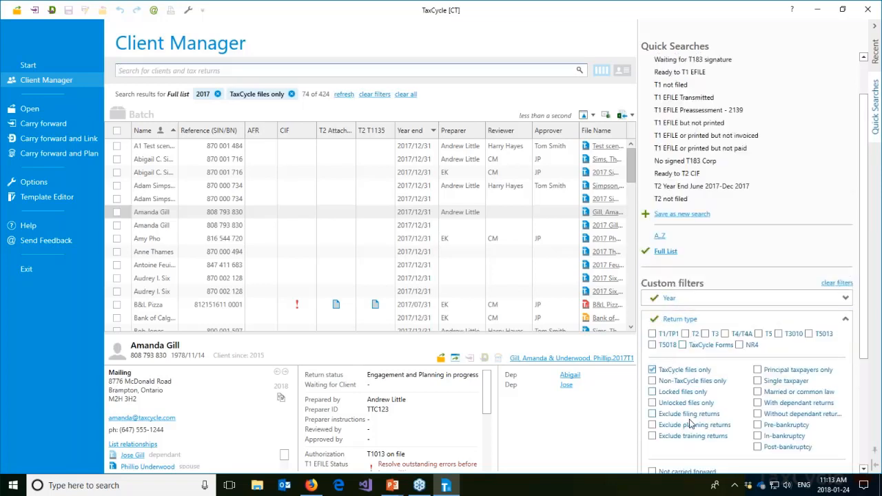
{"action": "scroll", "coordinate": [720, 412], "scroll_direction": "down", "scroll_amount": 3}
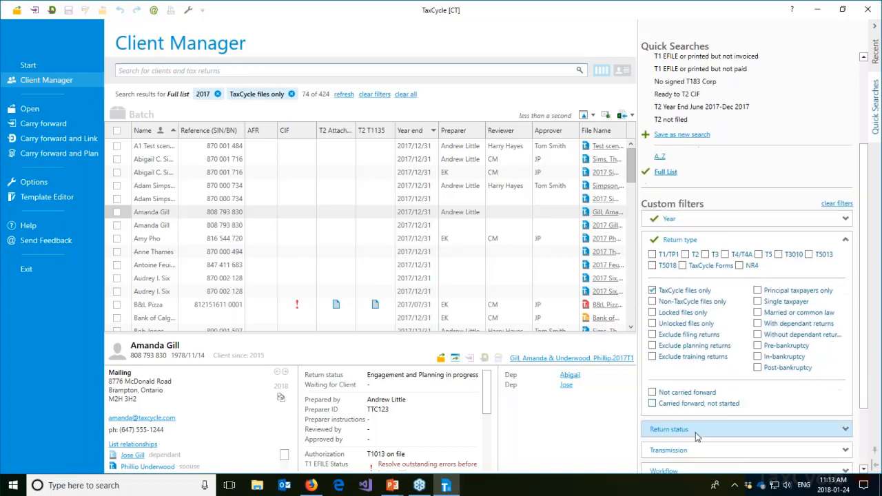
{"action": "left_click", "coordinate": [699, 431]}
{"action": "scroll", "coordinate": [696, 413], "scroll_direction": "down", "scroll_amount": 3}
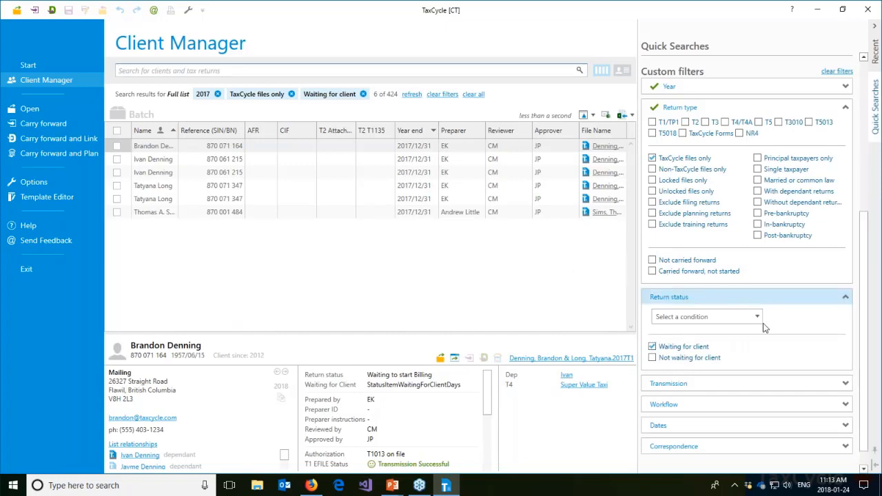
- Review the Year filter and exclude training returns and planning returns from the search
{"action": "scroll", "coordinate": [758, 303], "scroll_direction": "up", "scroll_amount": 5}
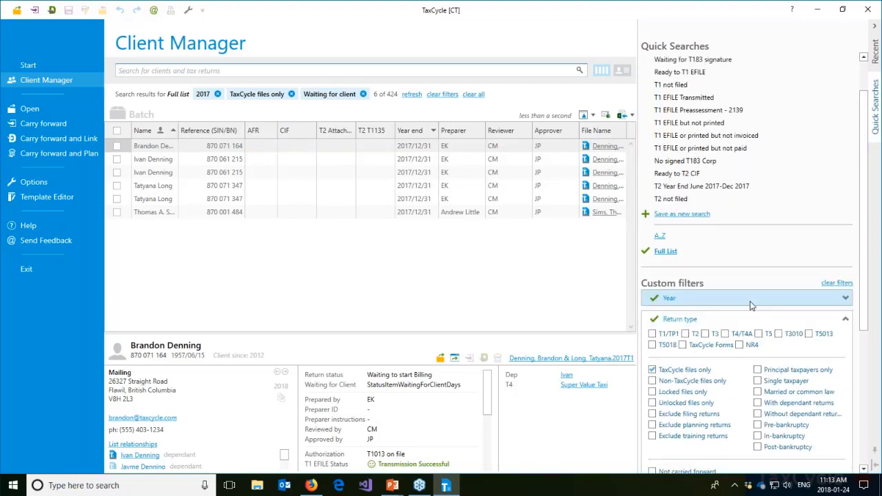
{"action": "left_click", "coordinate": [744, 298]}
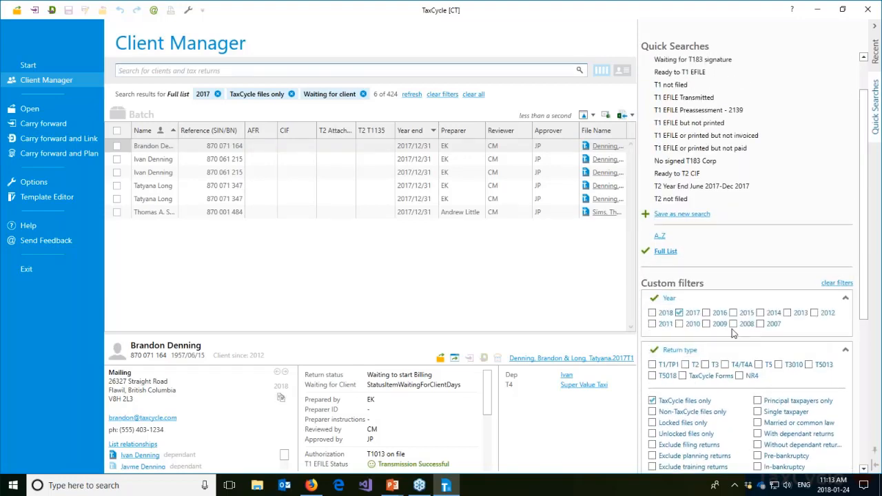
{"action": "scroll", "coordinate": [688, 325], "scroll_direction": "down", "scroll_amount": 2}
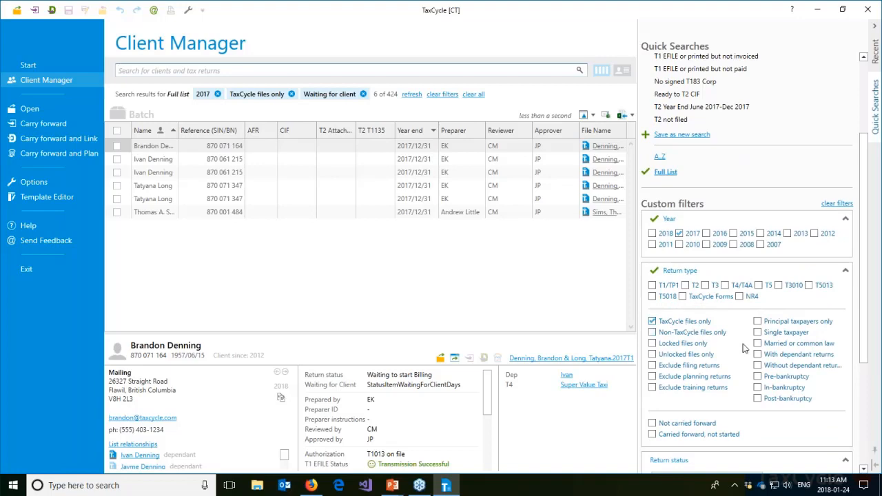
{"action": "scroll", "coordinate": [745, 345], "scroll_direction": "down", "scroll_amount": 3}
{"action": "left_click", "coordinate": [690, 282]}
{"action": "left_click", "coordinate": [690, 272]}
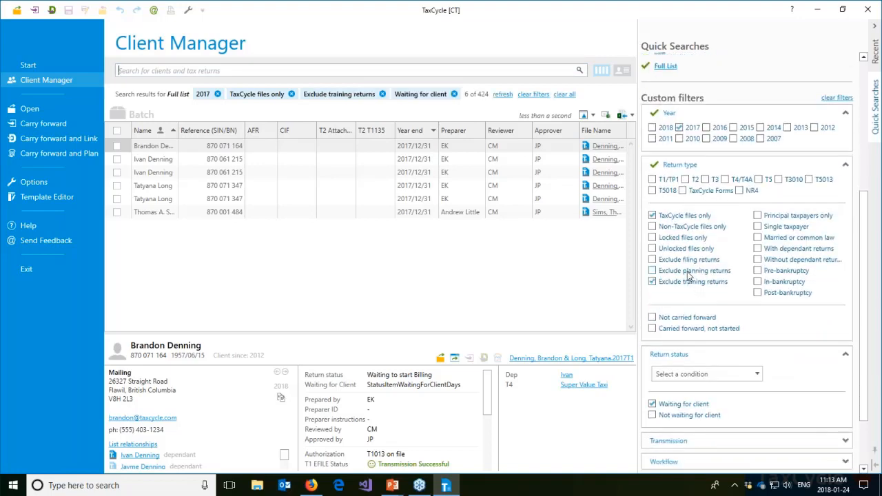
{"action": "scroll", "coordinate": [737, 284], "scroll_direction": "down", "scroll_amount": 2}
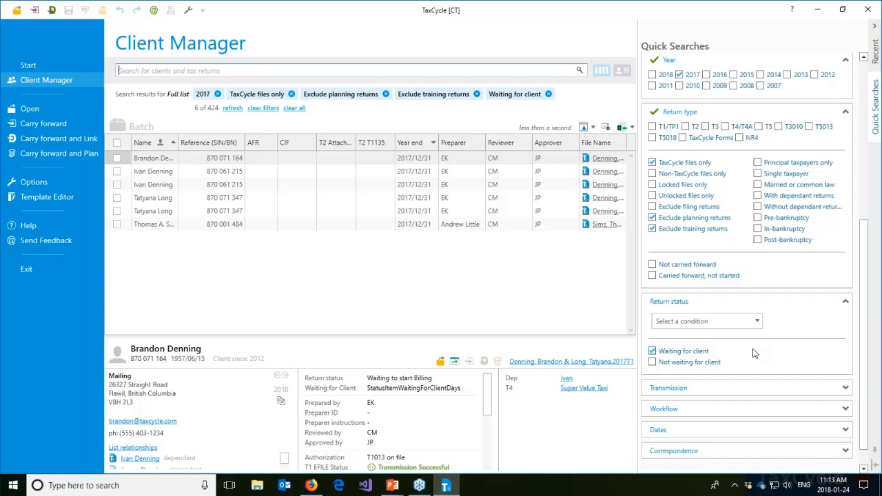
- Save the current filters as a new quick search named "Waiting for Clients 2017"
{"action": "scroll", "coordinate": [768, 213], "scroll_direction": "up", "scroll_amount": 3}
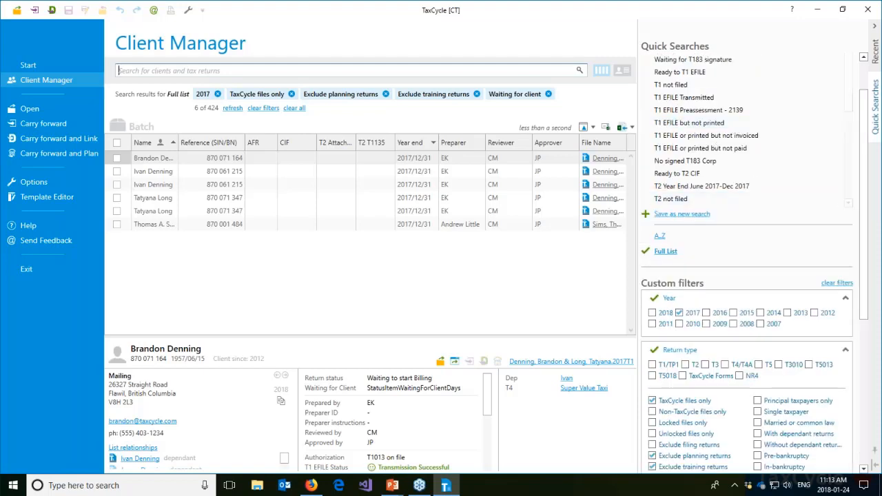
{"action": "left_click", "coordinate": [681, 215]}
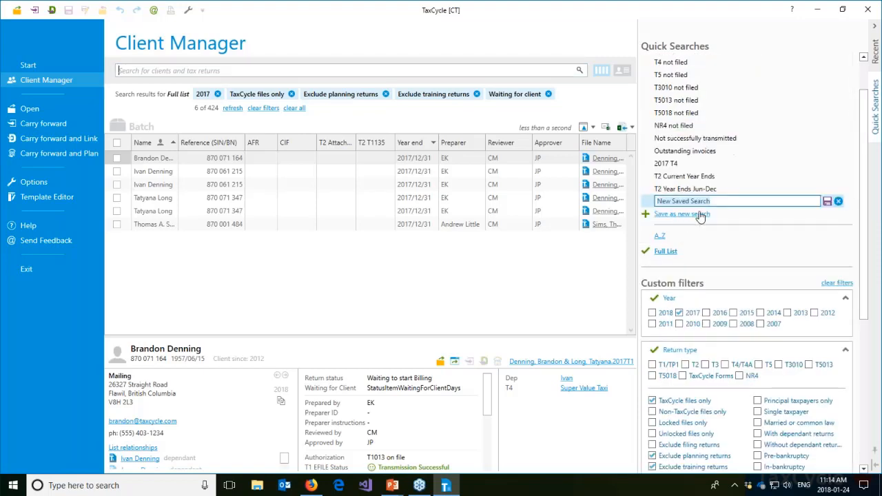
{"action": "type", "text": "Waiting for cl"}
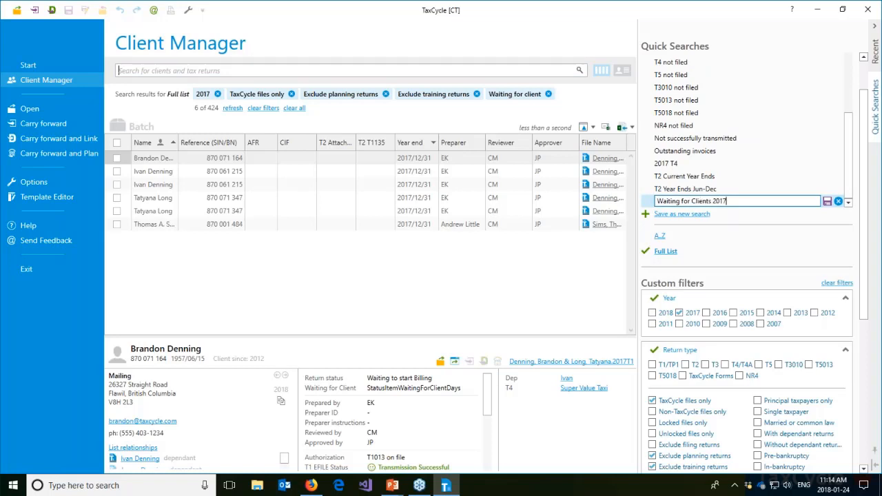
{"action": "key", "text": "Return"}
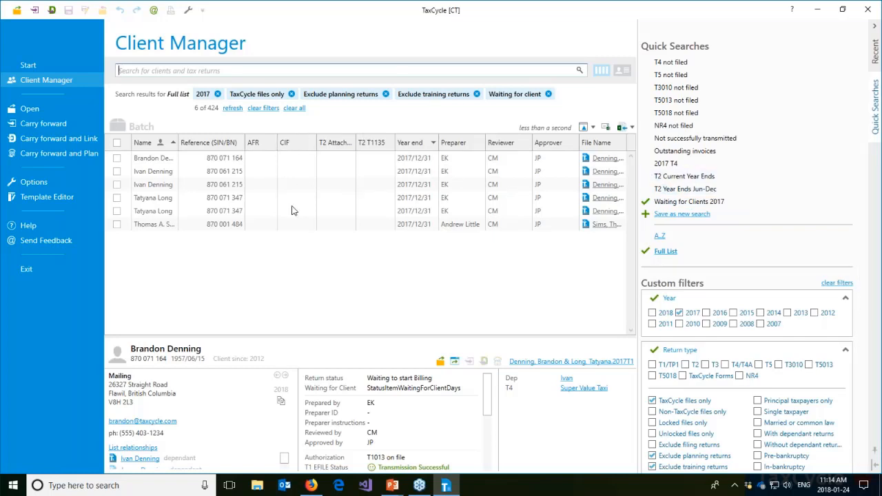
- Open the Column Layouts options for the Waiting for Clients 2017 search and unlock the Trilogy YYC options profile for editing
{"action": "right_click", "coordinate": [707, 206]}
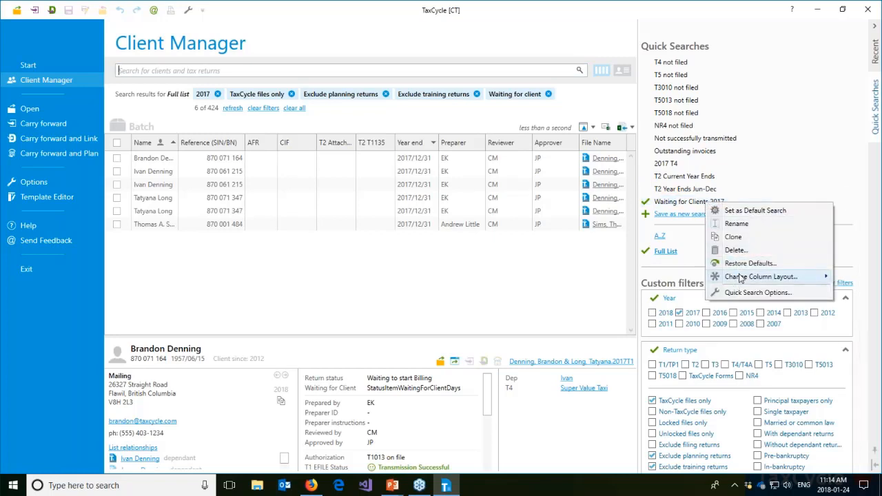
{"action": "mouse_move", "coordinate": [741, 278]}
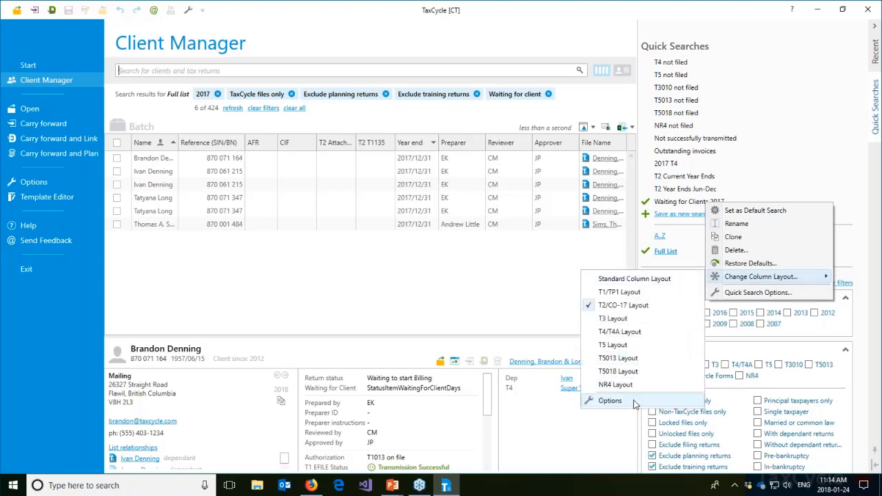
{"action": "left_click", "coordinate": [610, 401]}
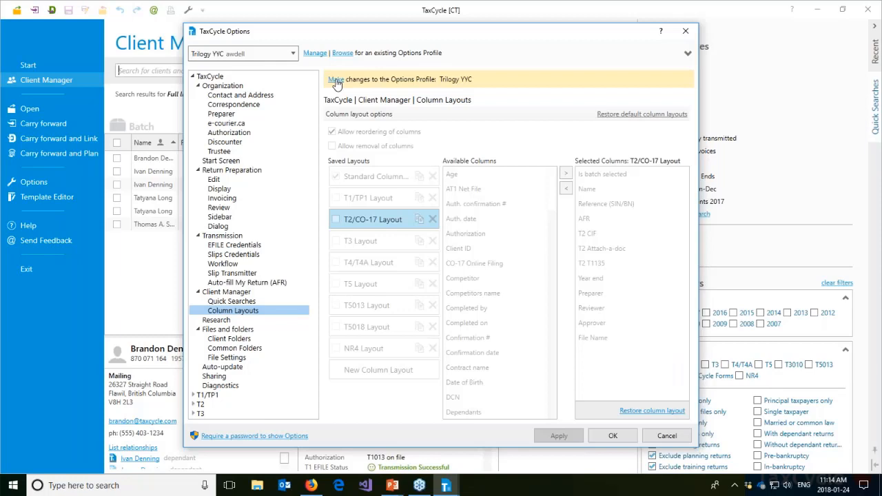
{"action": "left_click", "coordinate": [335, 80]}
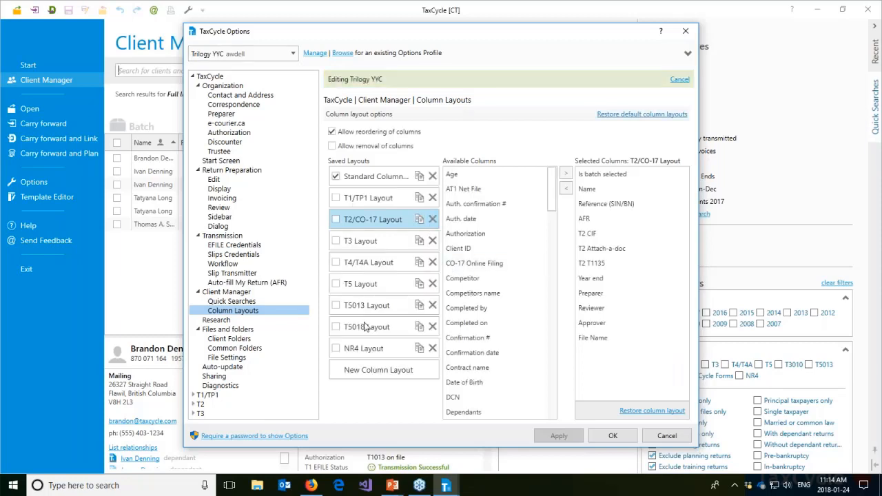
- Create a new column layout named "Waiting for Clients"
{"action": "left_click", "coordinate": [385, 372]}
{"action": "left_click", "coordinate": [384, 373]}
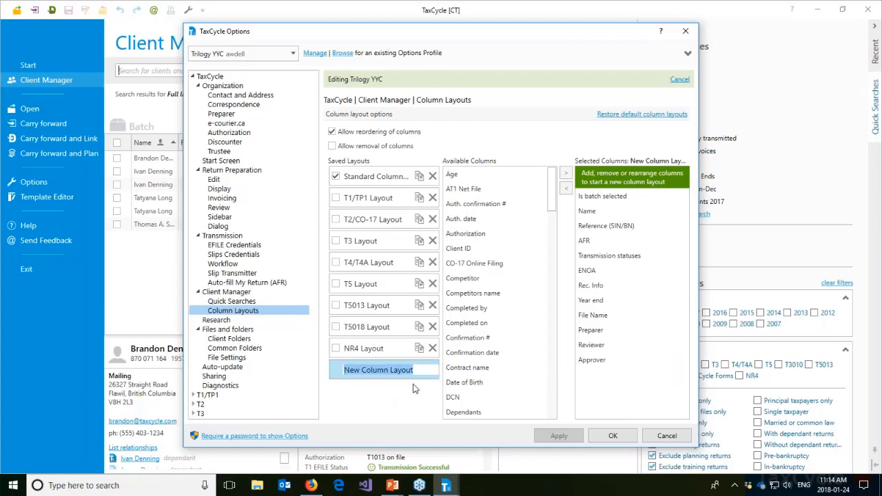
{"action": "type", "text": "Wa"}
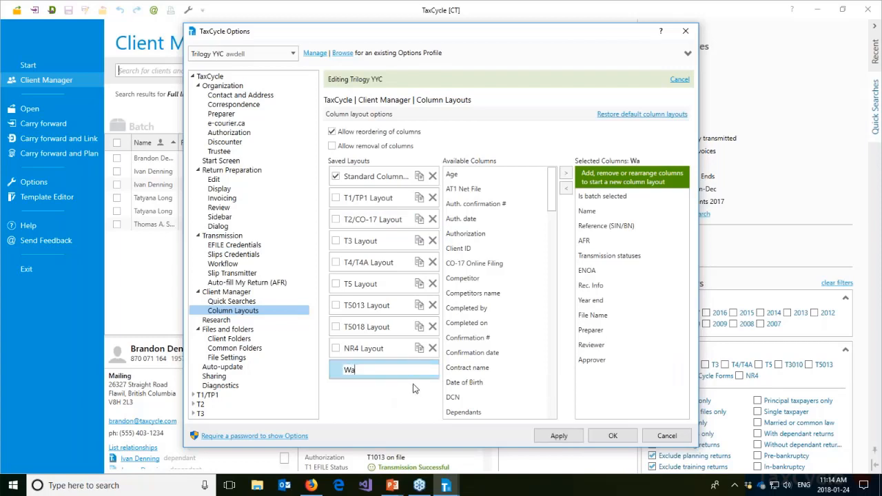
{"action": "type", "text": "iting "}
{"action": "type", "text": "fore"}
{"action": "type", "text": " Cle"}
{"action": "type", "text": "ents"}
{"action": "key", "text": "Return"}
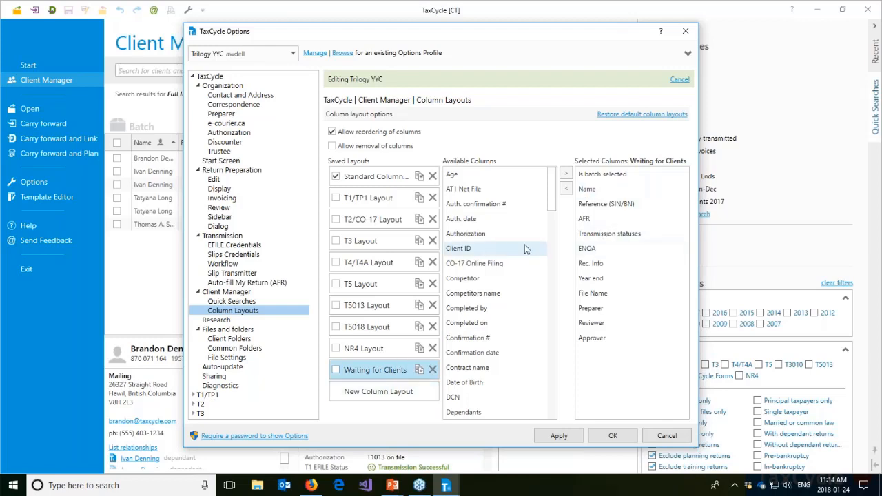
- Remove the AFR, ENOA, Rec. Info, Reviewer and Approver columns from the Waiting for Clients layout
{"action": "double_click", "coordinate": [584, 219]}
{"action": "double_click", "coordinate": [587, 233]}
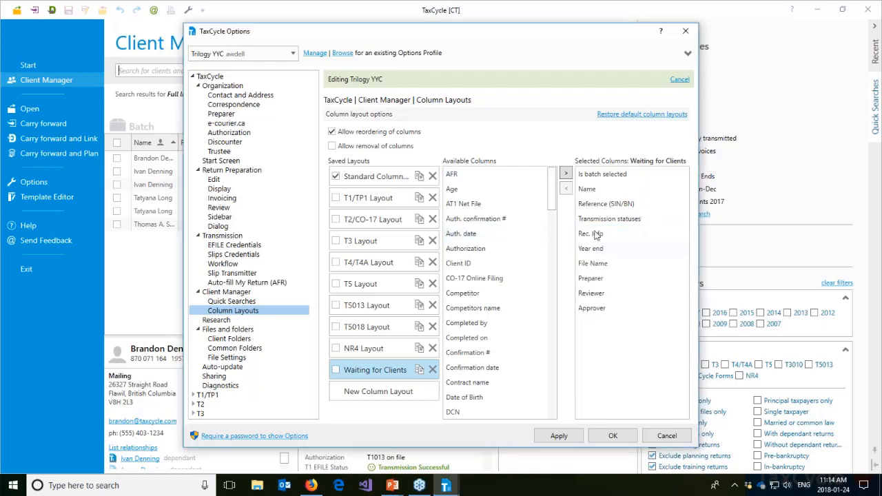
{"action": "double_click", "coordinate": [589, 235]}
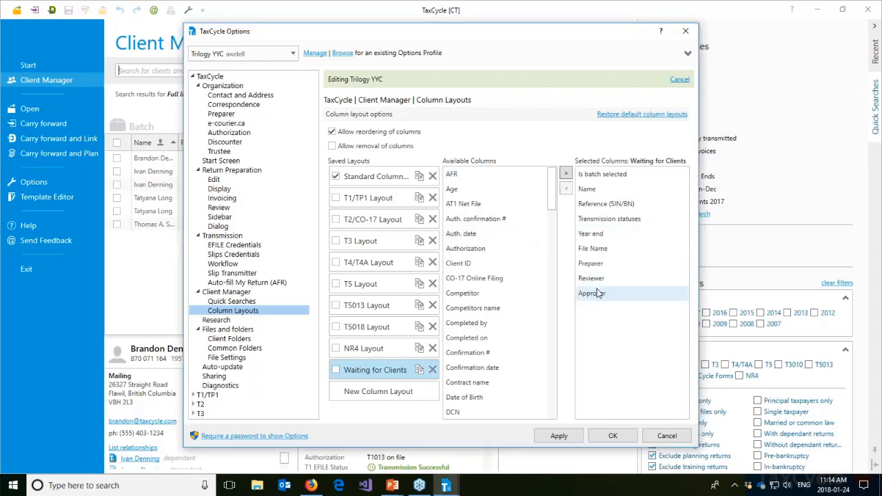
{"action": "left_click", "coordinate": [600, 293]}
{"action": "left_click", "coordinate": [593, 278], "text": "shift"}
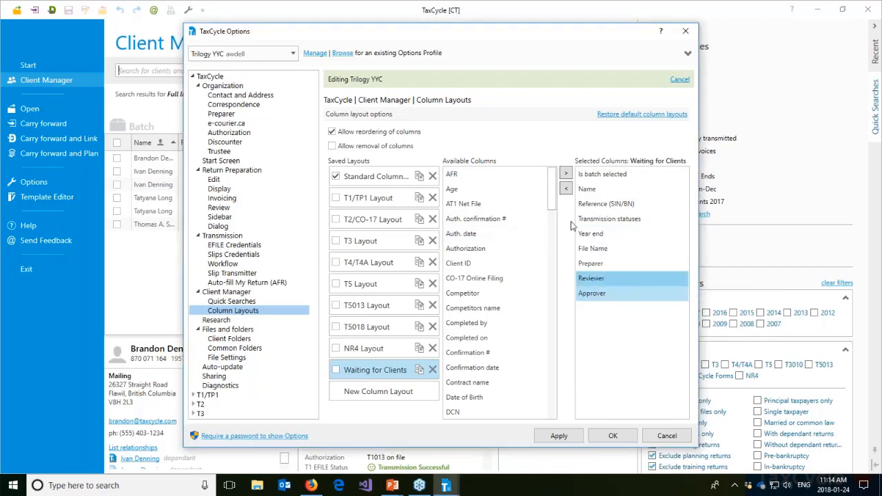
{"action": "left_click", "coordinate": [565, 188]}
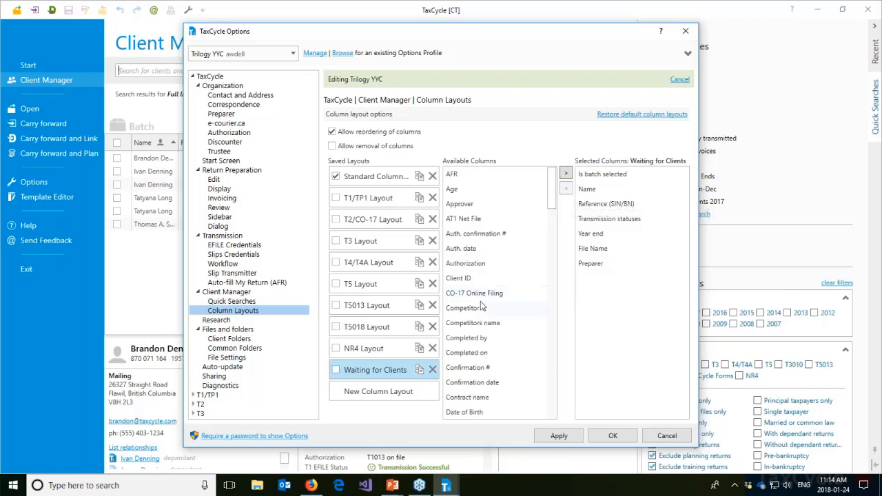
- Add the Waiting and Waiting for columns to the end of the Waiting for Clients layout
{"action": "scroll", "coordinate": [508, 324], "scroll_direction": "down", "scroll_amount": 5}
{"action": "scroll", "coordinate": [511, 359], "scroll_direction": "down", "scroll_amount": 2}
{"action": "scroll", "coordinate": [511, 356], "scroll_direction": "down", "scroll_amount": 20}
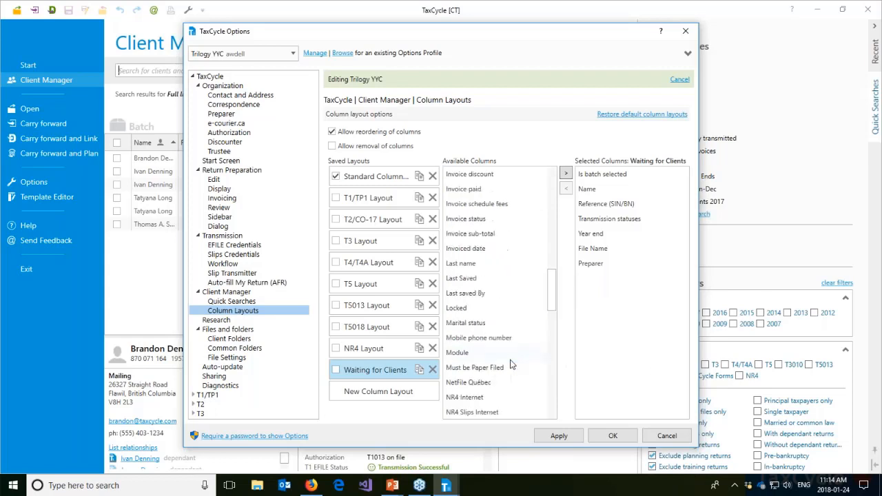
{"action": "scroll", "coordinate": [510, 379], "scroll_direction": "down", "scroll_amount": 3}
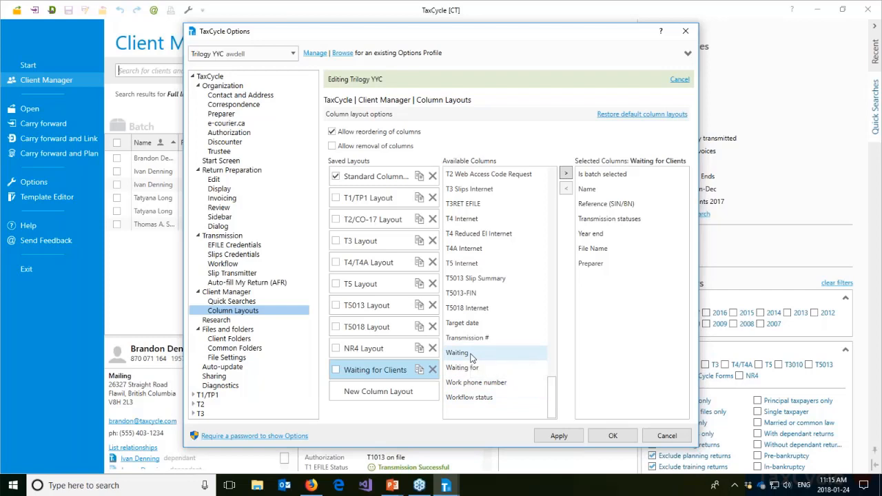
{"action": "left_click_drag", "start_coordinate": [468, 355], "coordinate": [589, 276]}
{"action": "left_click", "coordinate": [476, 368]}
{"action": "left_click_drag", "start_coordinate": [560, 307], "coordinate": [607, 295]}
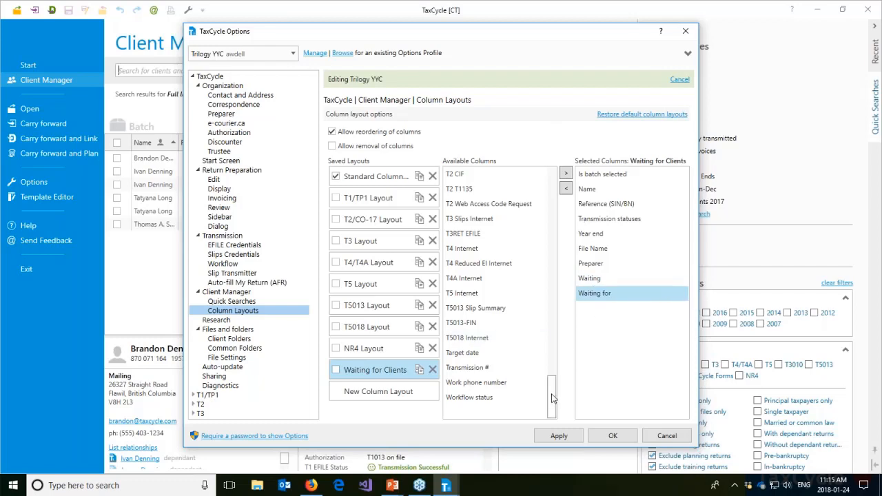
- Add the Mobile phone number and Email address columns after Waiting for in the layout
{"action": "left_click_drag", "start_coordinate": [552, 396], "coordinate": [540, 298]}
{"action": "left_click_drag", "start_coordinate": [490, 204], "coordinate": [606, 308]}
{"action": "left_click_drag", "start_coordinate": [552, 325], "coordinate": [546, 237]}
{"action": "left_click_drag", "start_coordinate": [460, 189], "coordinate": [594, 324]}
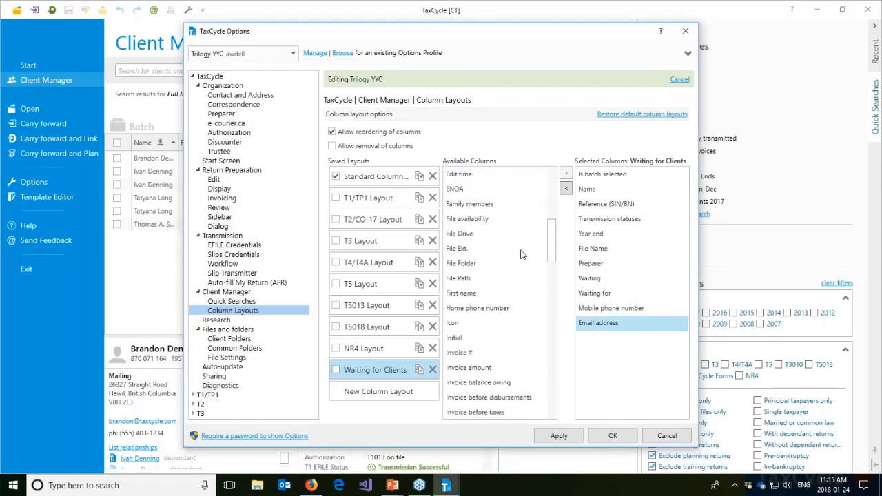
- Add the Return workflow comments column as the layout's last column, and save and close the options
{"action": "left_click_drag", "start_coordinate": [551, 249], "coordinate": [538, 343]}
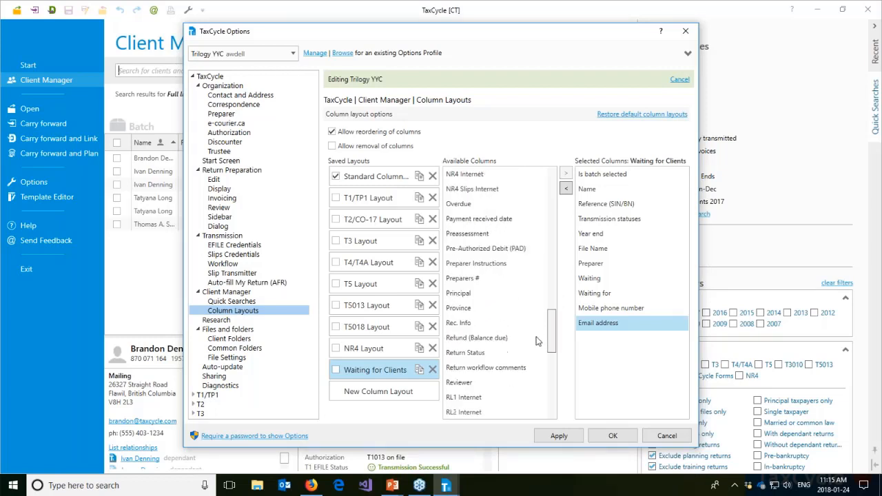
{"action": "left_click", "coordinate": [503, 375]}
{"action": "left_click_drag", "start_coordinate": [496, 373], "coordinate": [610, 332]}
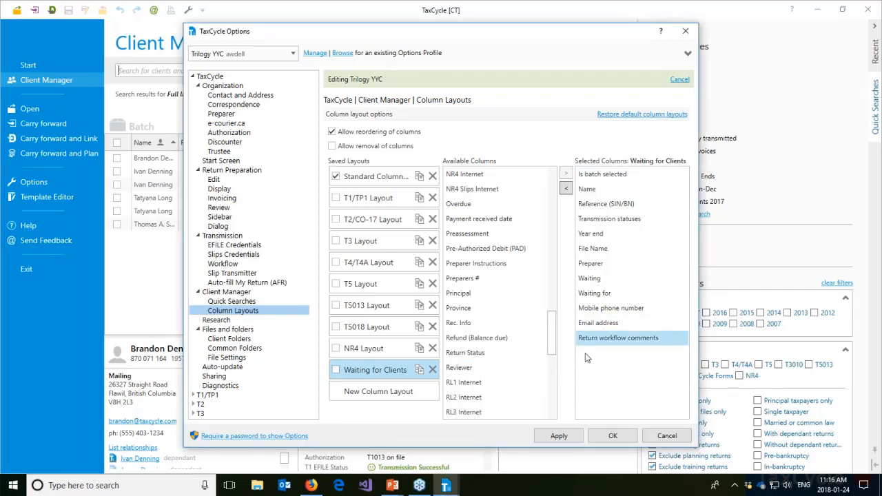
{"action": "left_click", "coordinate": [560, 436]}
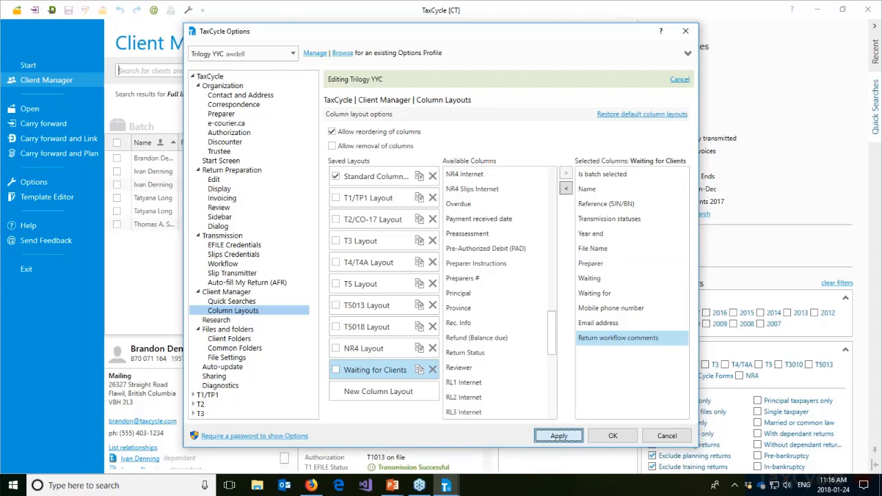
{"action": "left_click", "coordinate": [611, 436]}
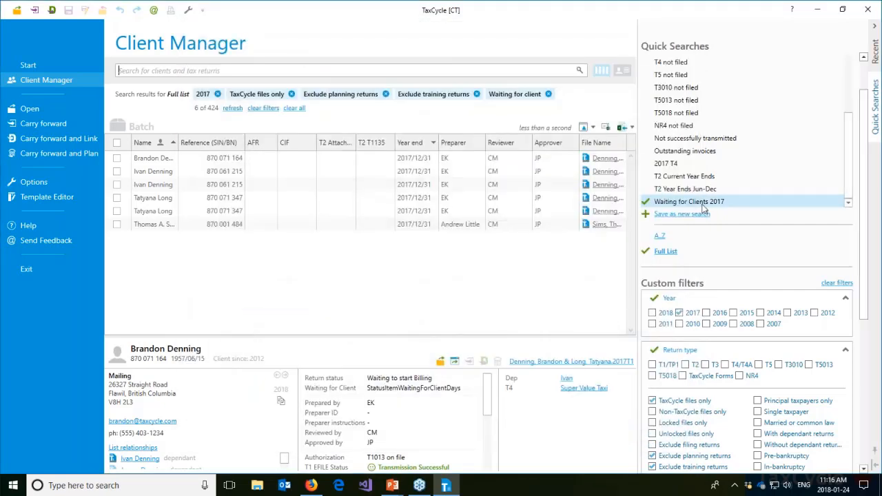
- Assign the Waiting for Clients column layout to the Waiting for Clients 2017 quick search and collapse the Quick Searches sidebar
{"action": "right_click", "coordinate": [698, 206]}
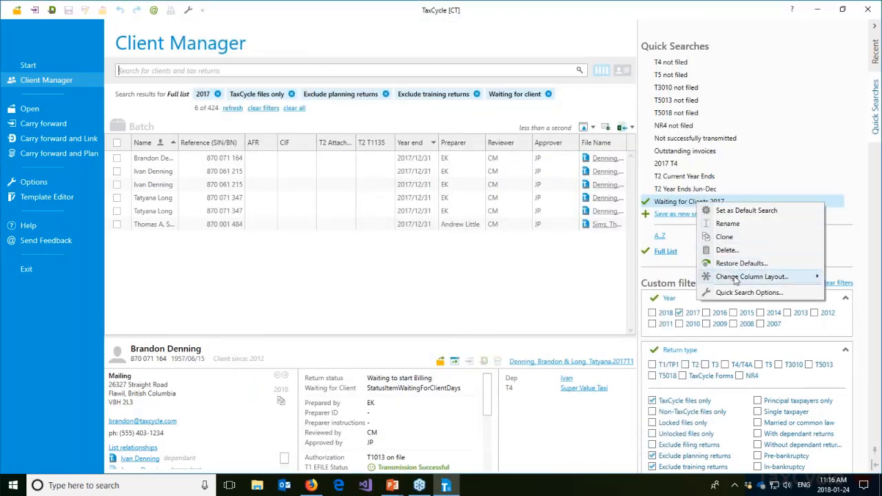
{"action": "mouse_move", "coordinate": [735, 279]}
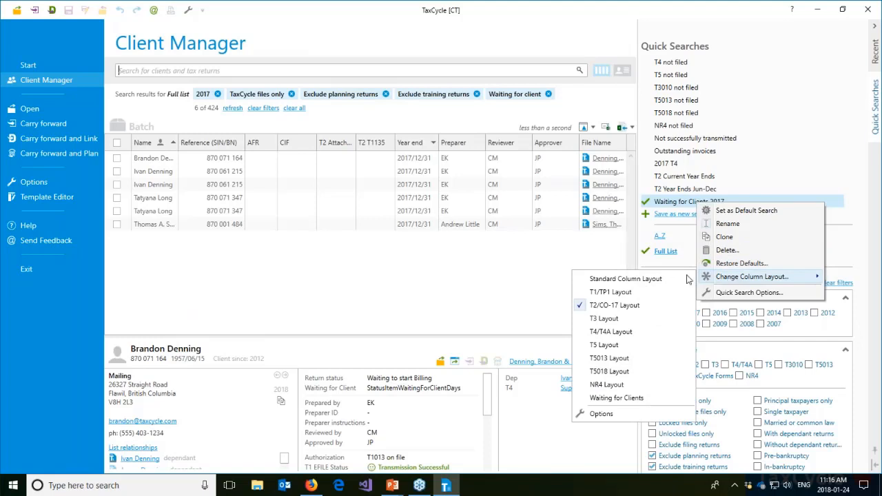
{"action": "left_click", "coordinate": [635, 401]}
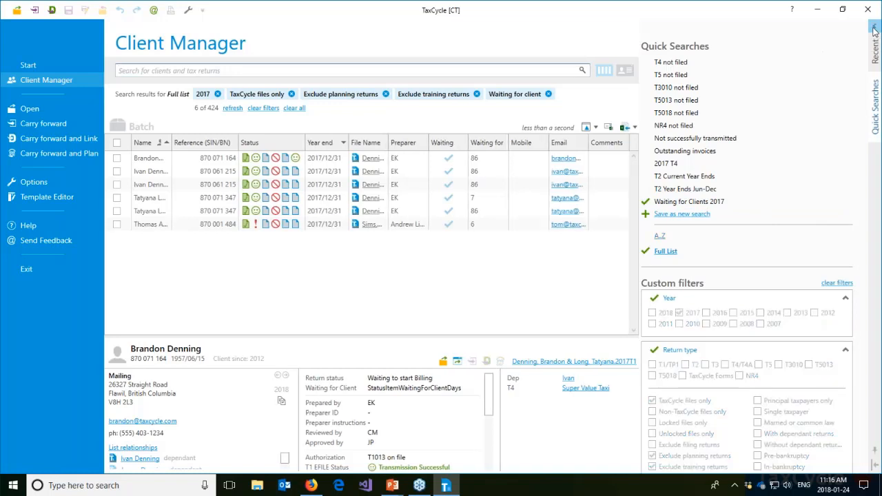
{"action": "left_click", "coordinate": [873, 29]}
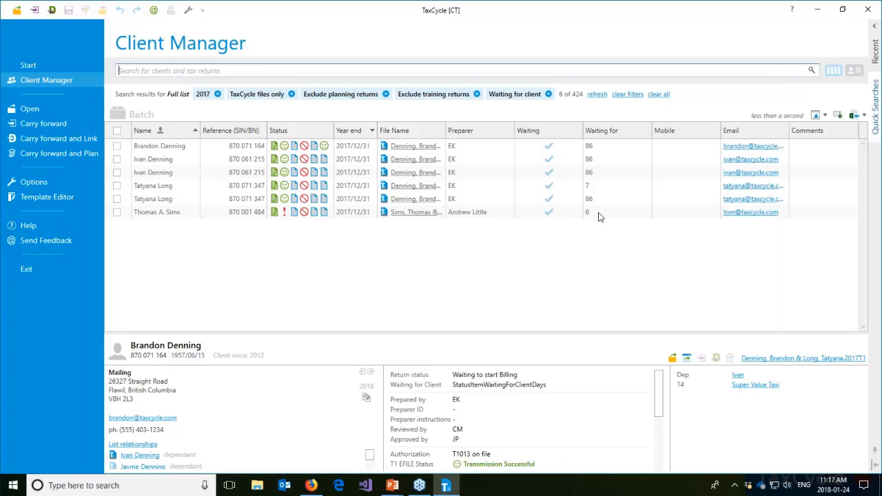
- Select the last client in the results, reopen the Column Layouts options and unlock the Trilogy YYC profile for editing
{"action": "left_click", "coordinate": [624, 214]}
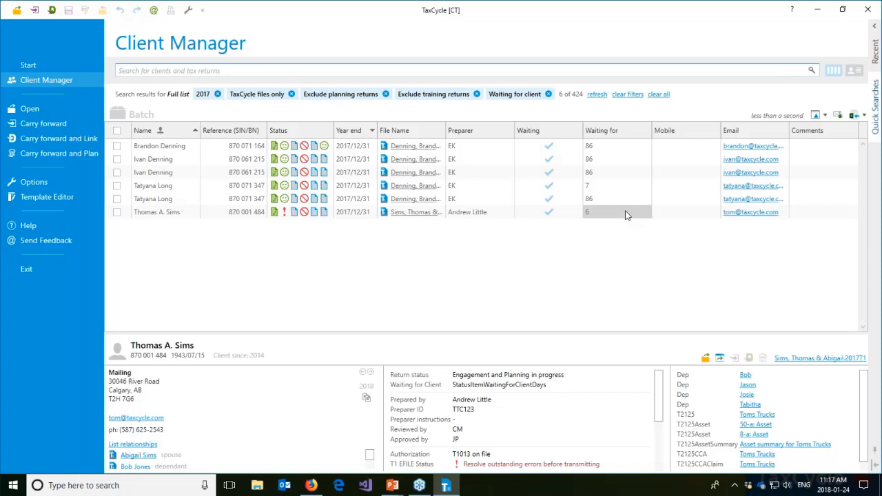
{"action": "key", "text": "ctrl+f"}
{"action": "left_click", "coordinate": [825, 119]}
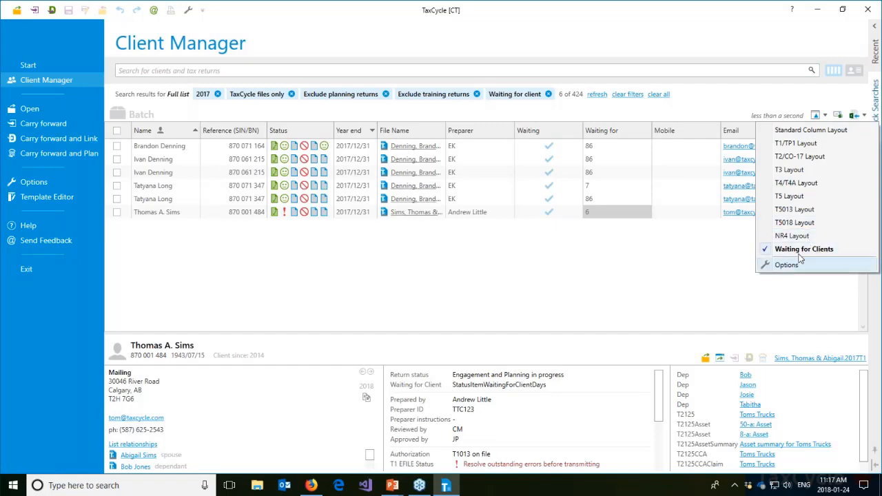
{"action": "left_click", "coordinate": [786, 266]}
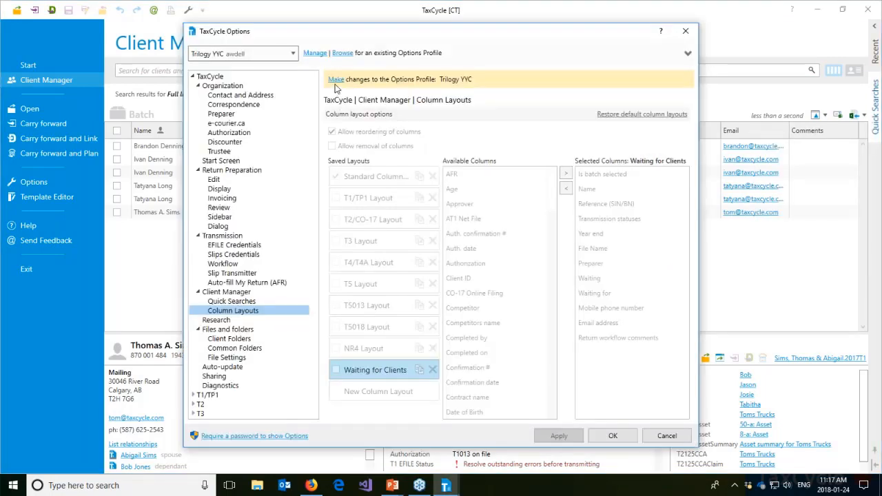
{"action": "left_click", "coordinate": [335, 79]}
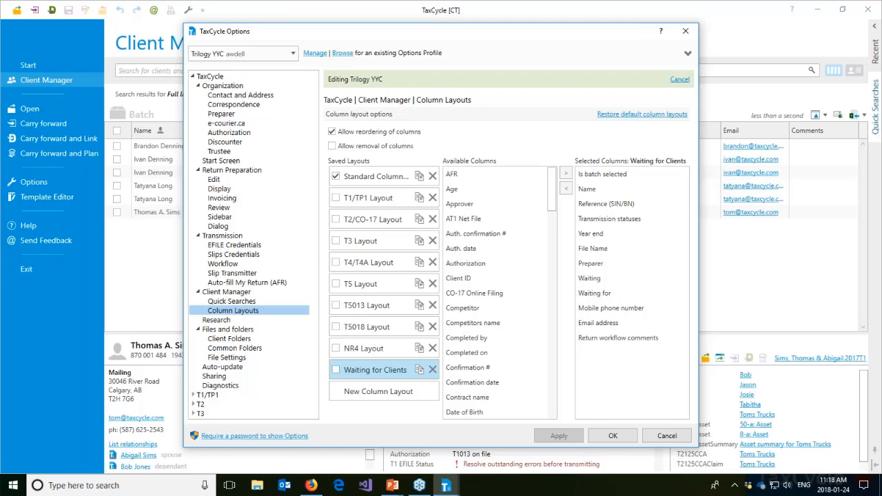
- Review the column layouts assigned to the quick searches in the options, including the choices for Waiting for Clients 2017
{"action": "left_click", "coordinate": [249, 305]}
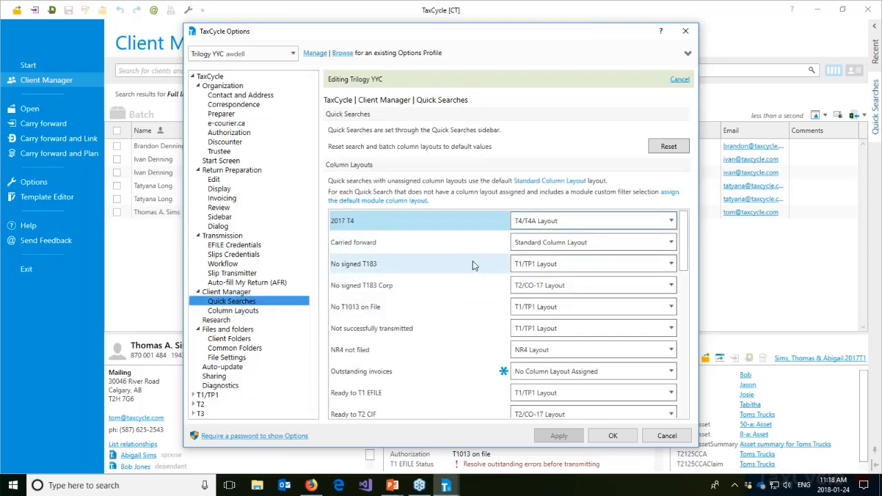
{"action": "scroll", "coordinate": [447, 276], "scroll_direction": "down", "scroll_amount": 5}
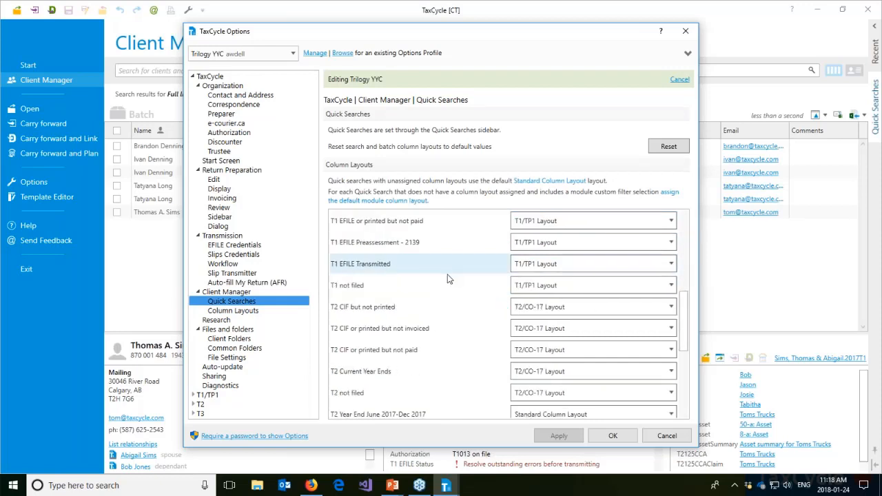
{"action": "scroll", "coordinate": [445, 282], "scroll_direction": "down", "scroll_amount": 5}
{"action": "scroll", "coordinate": [445, 383], "scroll_direction": "up", "scroll_amount": 10}
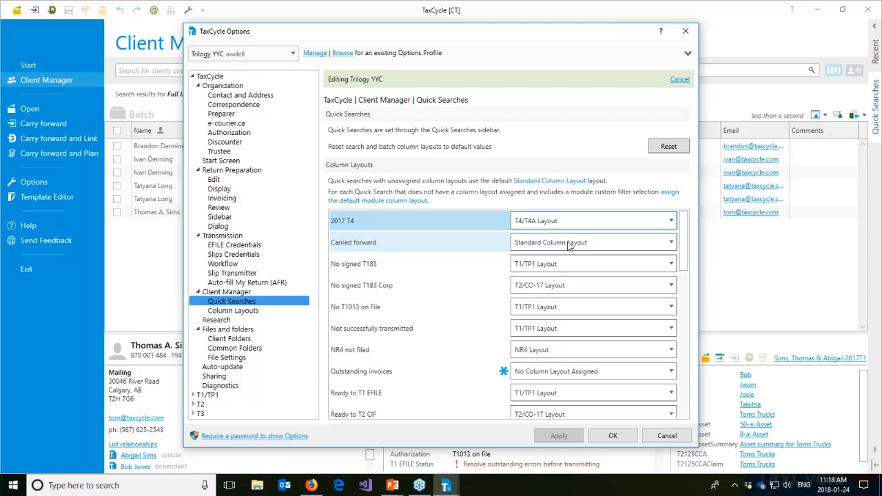
{"action": "scroll", "coordinate": [433, 301], "scroll_direction": "down", "scroll_amount": 10}
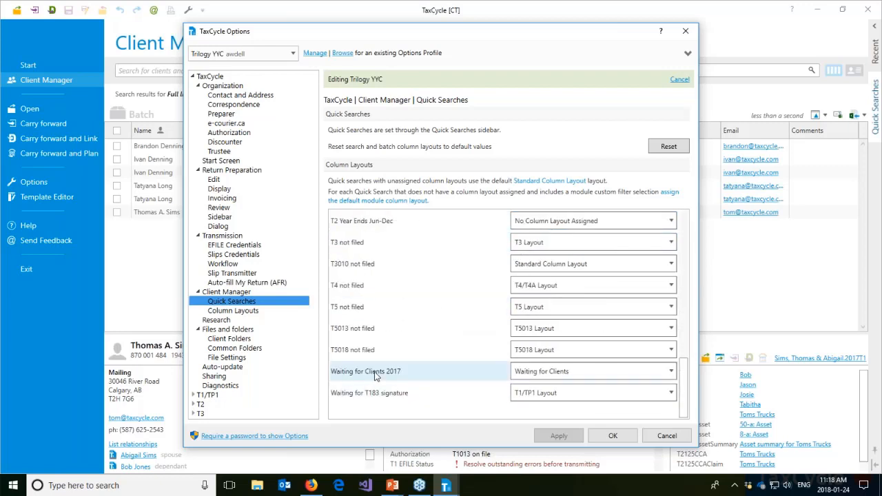
{"action": "left_click", "coordinate": [577, 376]}
{"action": "left_click", "coordinate": [579, 376]}
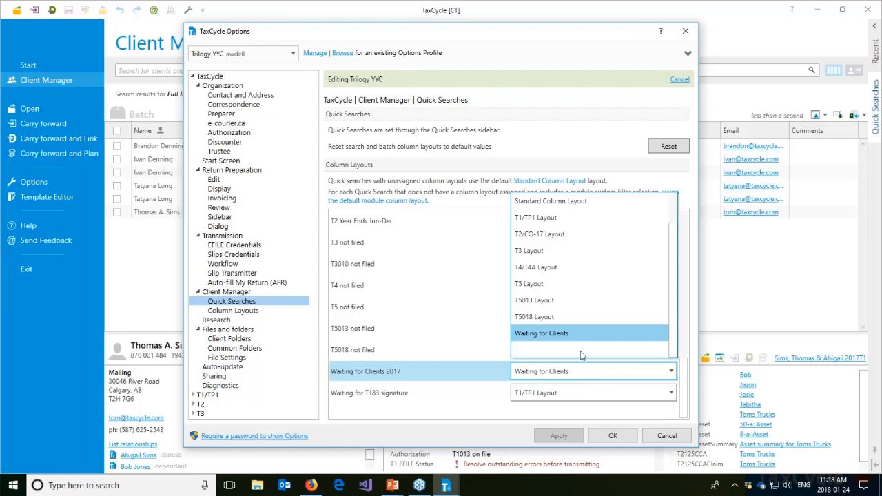
{"action": "left_click", "coordinate": [457, 372]}
{"action": "scroll", "coordinate": [461, 365], "scroll_direction": "up", "scroll_amount": 1}
{"action": "scroll", "coordinate": [462, 359], "scroll_direction": "up", "scroll_amount": 8}
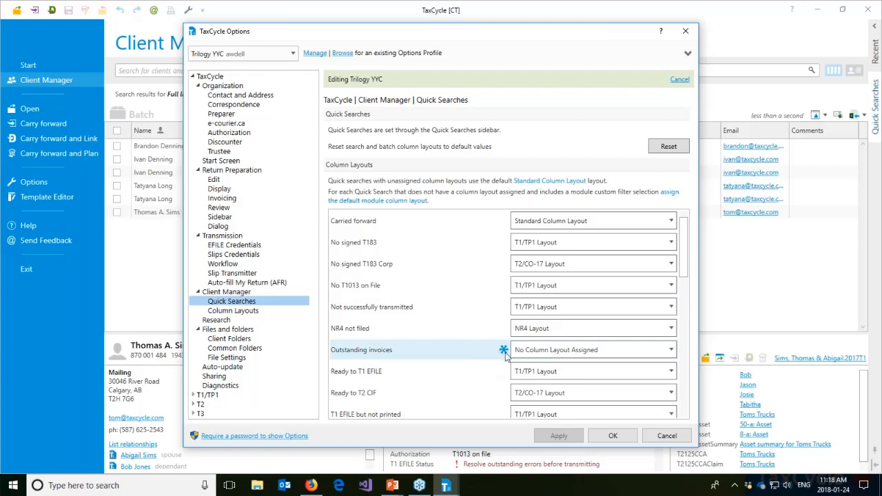
- Assign the Standard Column Layout to the Outstanding invoices quick search and return to the Column Layouts options
{"action": "mouse_move", "coordinate": [505, 352]}
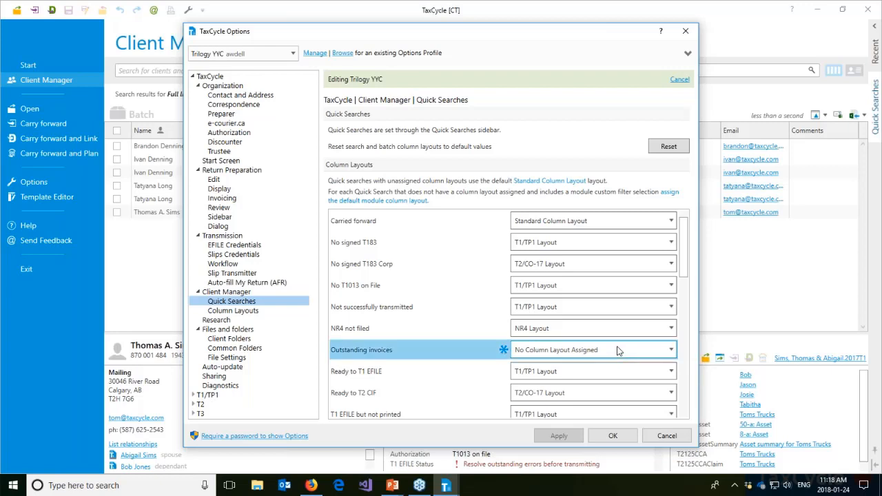
{"action": "left_click", "coordinate": [572, 350]}
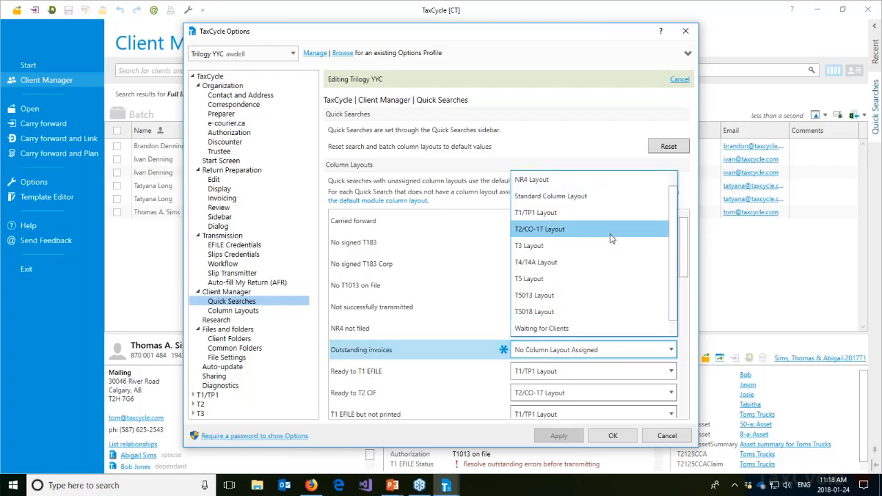
{"action": "left_click_drag", "start_coordinate": [673, 255], "coordinate": [671, 300]}
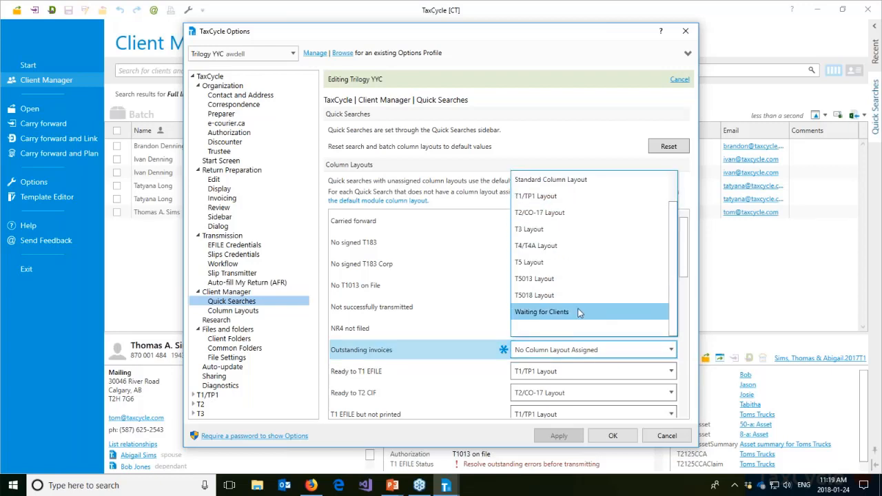
{"action": "left_click_drag", "start_coordinate": [672, 291], "coordinate": [670, 259]}
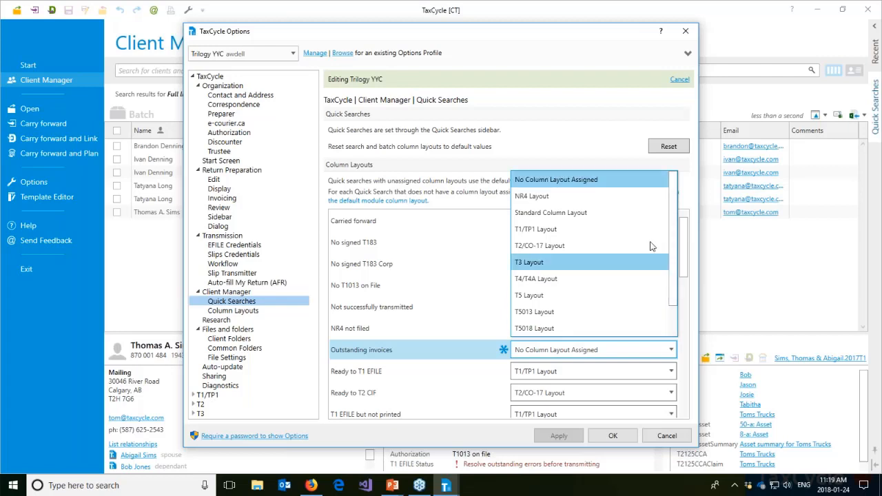
{"action": "left_click", "coordinate": [593, 214]}
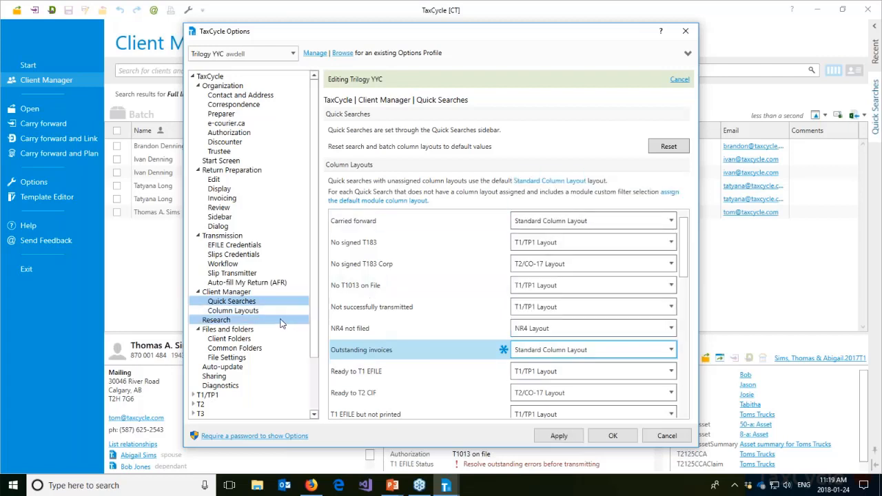
{"action": "left_click", "coordinate": [234, 311]}
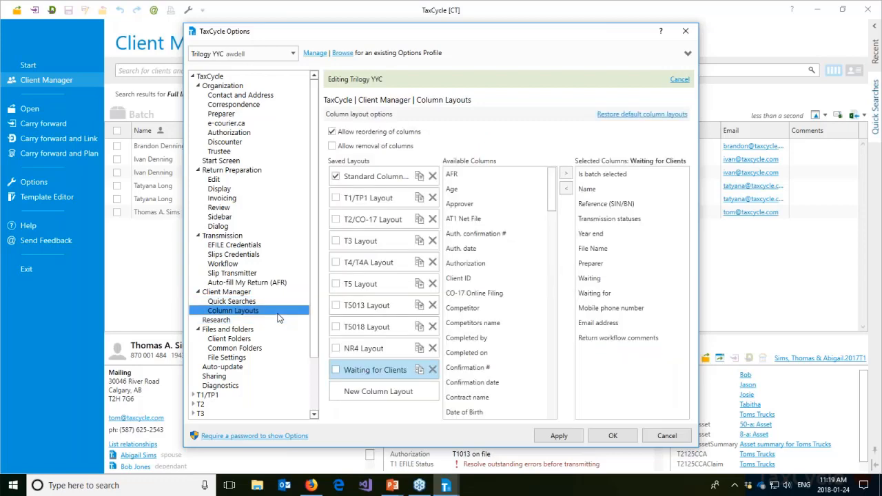
- Return to the Quick Searches options, apply the changes to the Trilogy YYC profile and close the options
{"action": "left_click", "coordinate": [283, 302]}
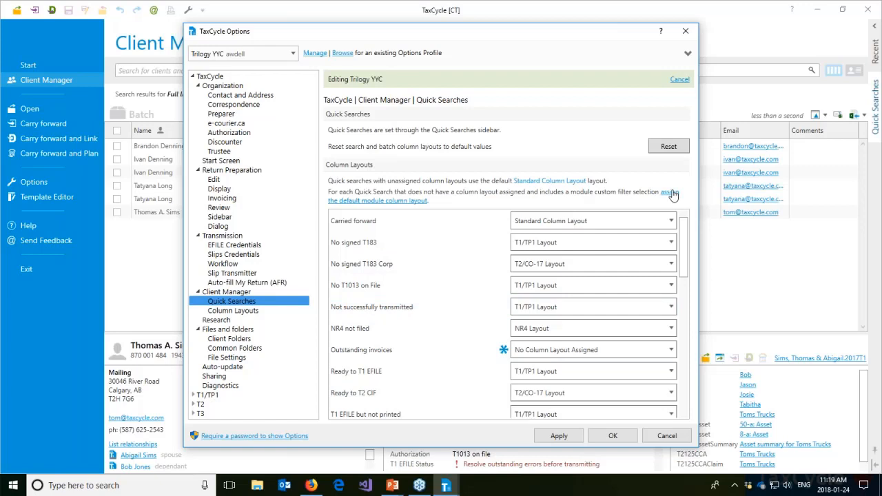
{"action": "left_click", "coordinate": [552, 437]}
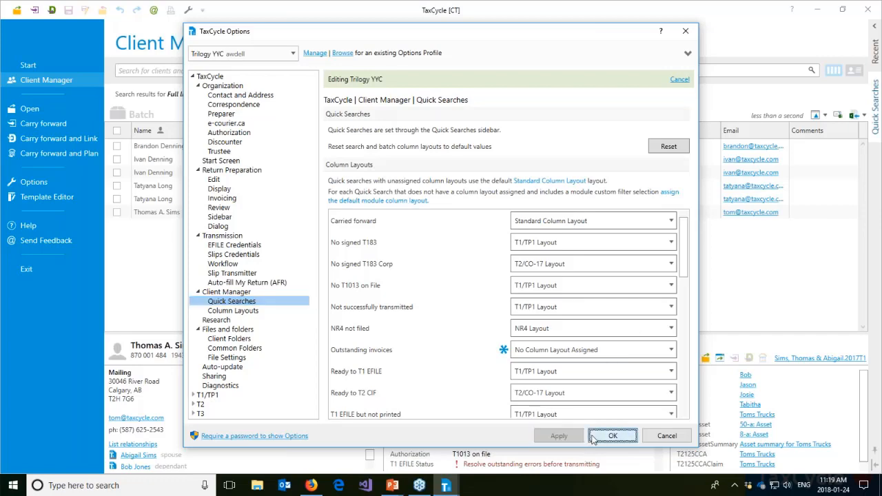
{"action": "left_click", "coordinate": [594, 437]}
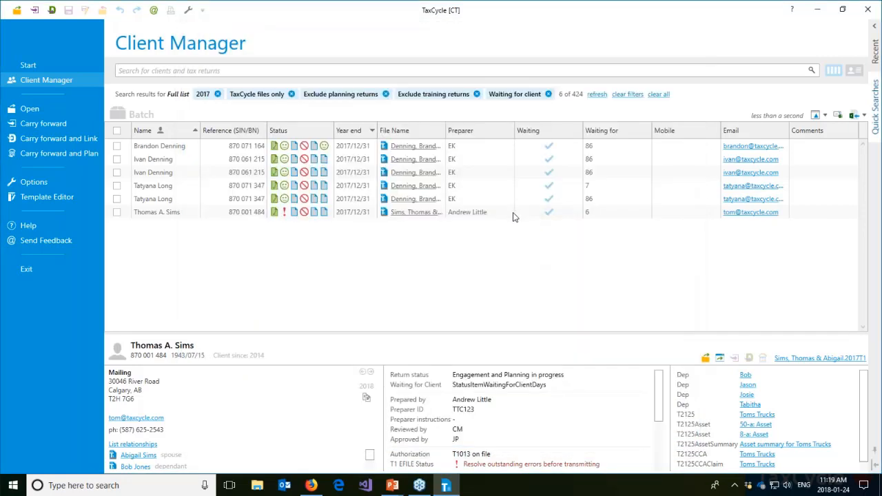
- Add the T1/TP1 return type filter to the Waiting for Clients 2017 quick search and save the updated search
{"action": "left_click", "coordinate": [876, 103]}
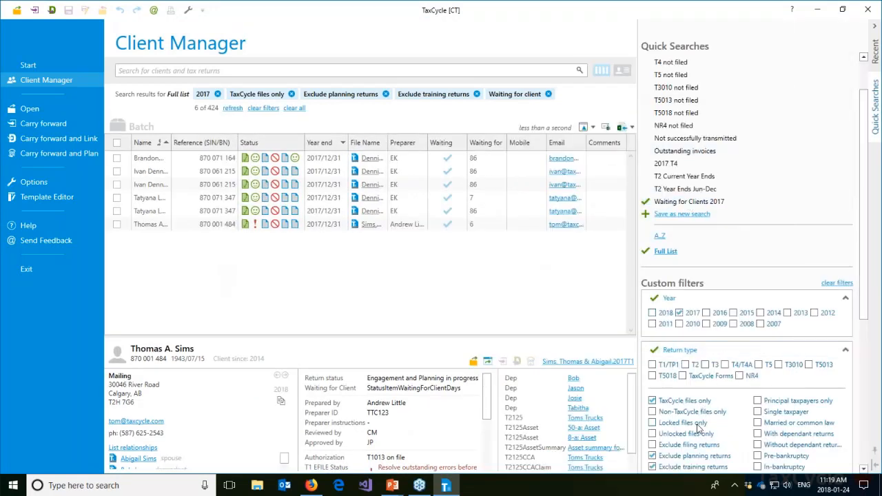
{"action": "scroll", "coordinate": [710, 407], "scroll_direction": "down", "scroll_amount": 3}
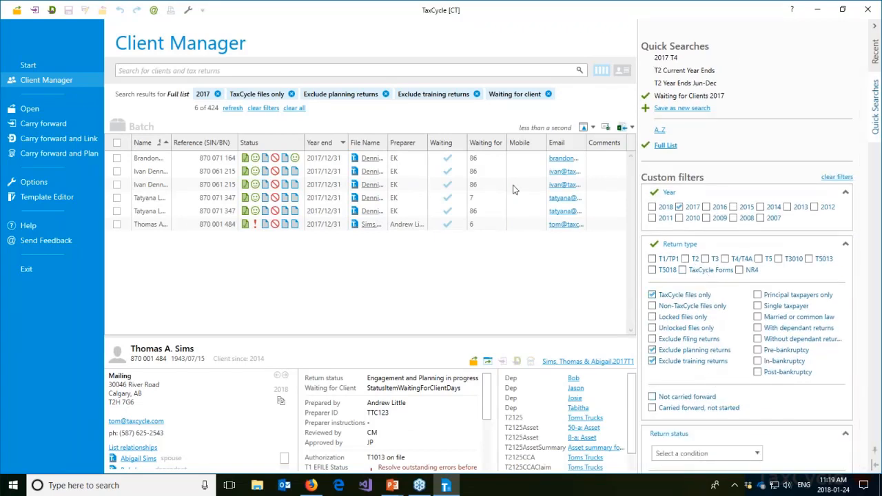
{"action": "scroll", "coordinate": [757, 358], "scroll_direction": "up", "scroll_amount": 1}
{"action": "scroll", "coordinate": [733, 335], "scroll_direction": "down", "scroll_amount": 1}
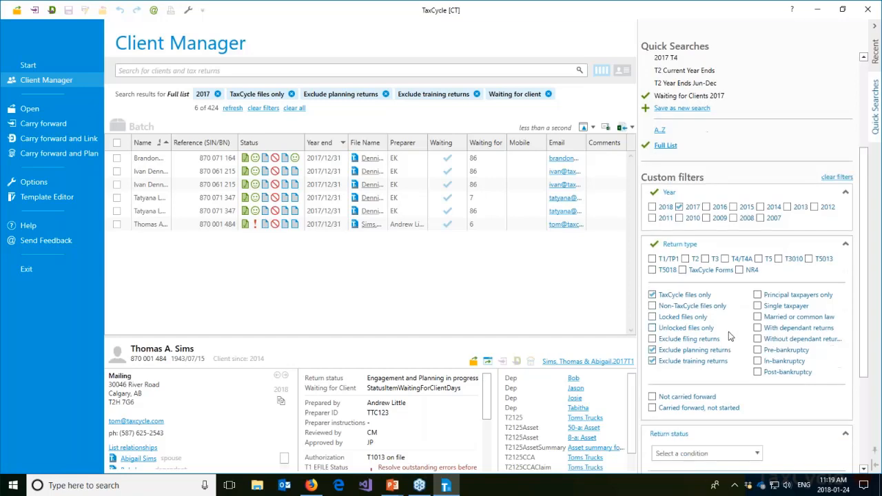
{"action": "scroll", "coordinate": [655, 261], "scroll_direction": "up", "scroll_amount": 1}
{"action": "left_click", "coordinate": [652, 279]}
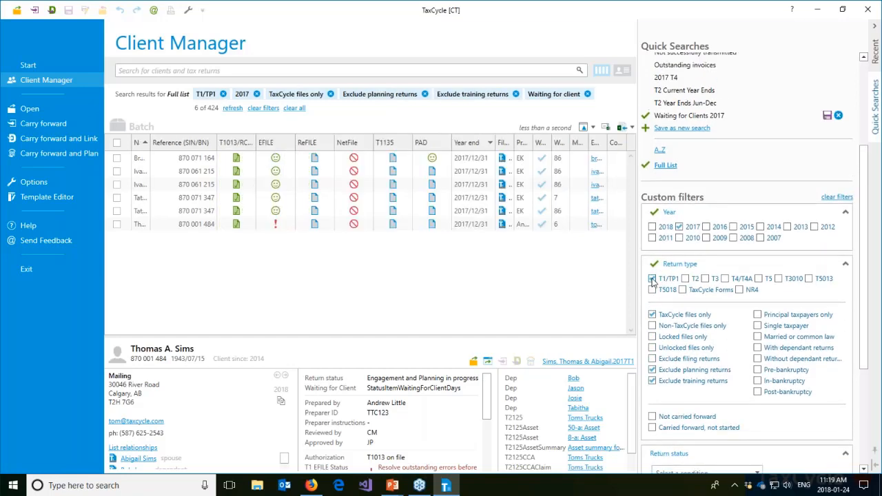
{"action": "left_click", "coordinate": [827, 116]}
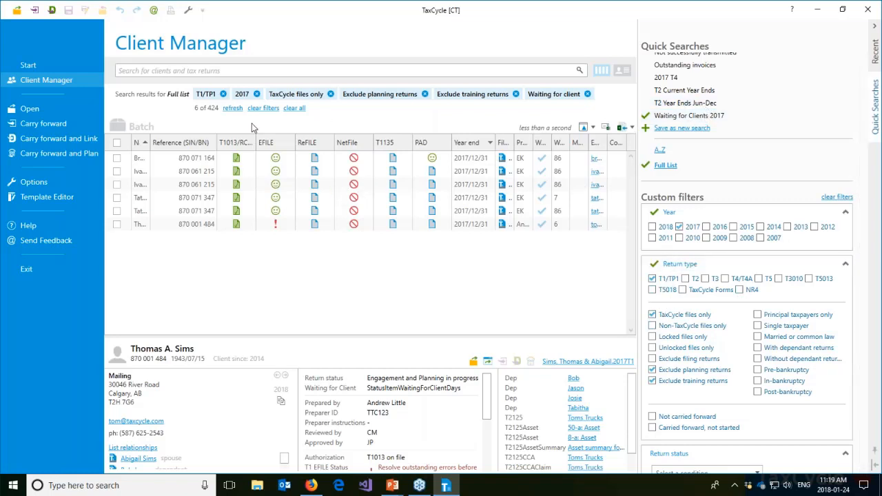
- Limit the Quick Searches list to searches for T1/TP1
{"action": "scroll", "coordinate": [767, 153], "scroll_direction": "up", "scroll_amount": 3}
{"action": "scroll", "coordinate": [705, 124], "scroll_direction": "down", "scroll_amount": 2}
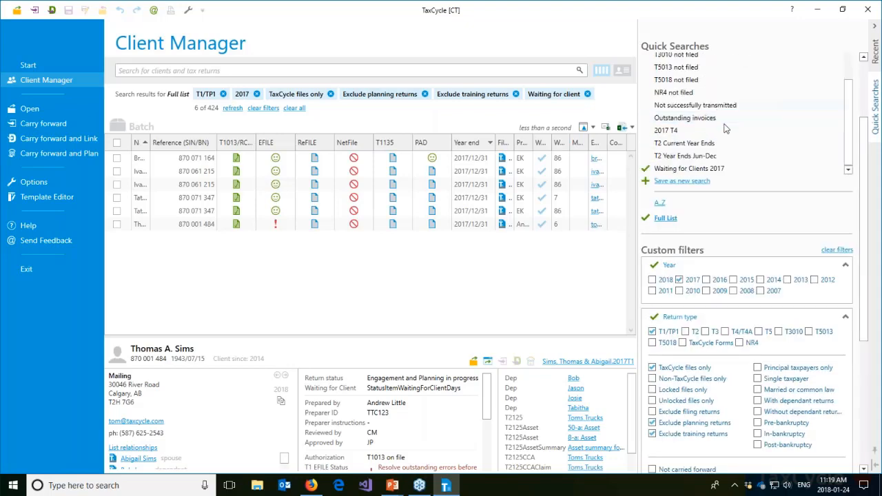
{"action": "scroll", "coordinate": [848, 79], "scroll_direction": "up", "scroll_amount": 2}
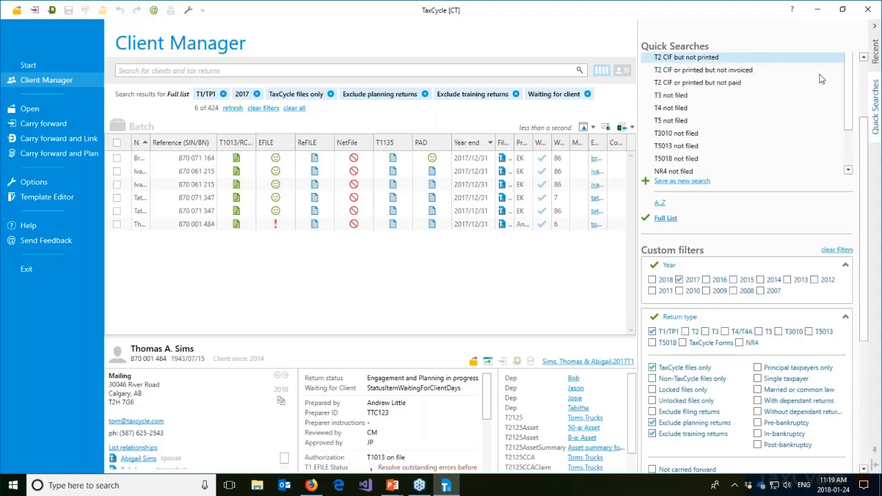
{"action": "left_click", "coordinate": [723, 80]}
{"action": "left_click", "coordinate": [720, 104]}
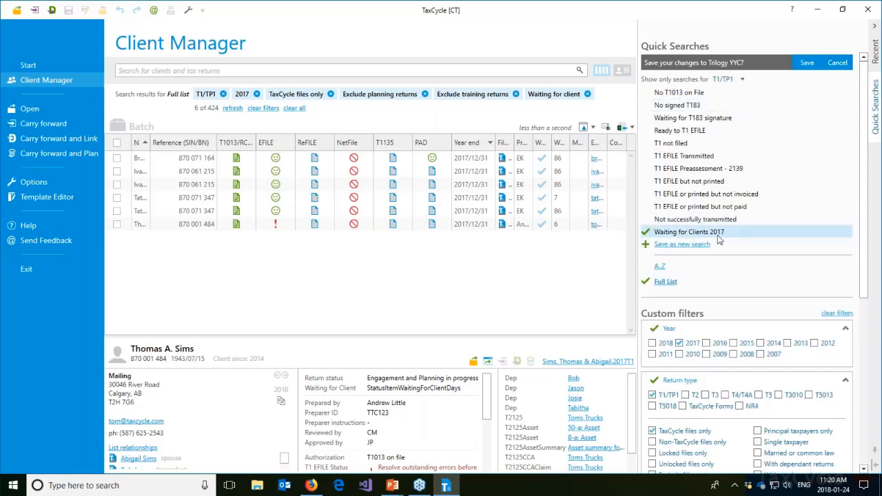
- Compare the T1 not filed and Waiting for Clients 2017 results, and check which column layouts can be assigned to Waiting for Clients 2017
{"action": "left_click", "coordinate": [671, 143]}
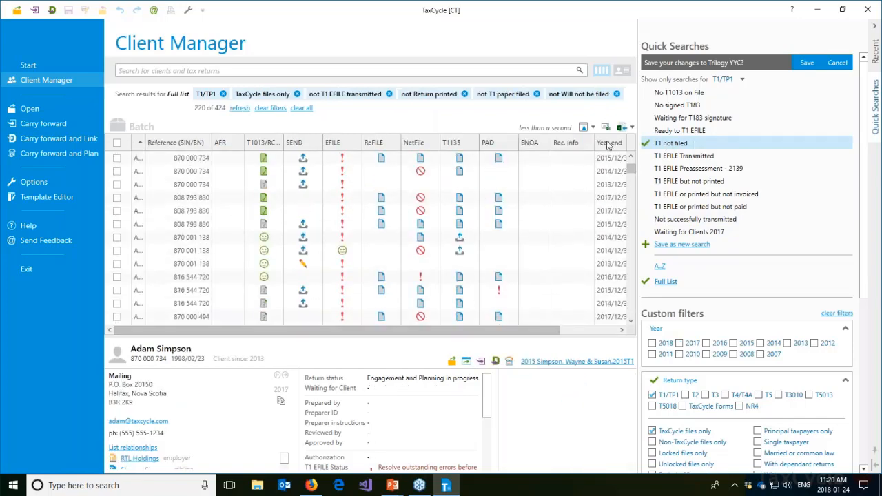
{"action": "left_click", "coordinate": [689, 233]}
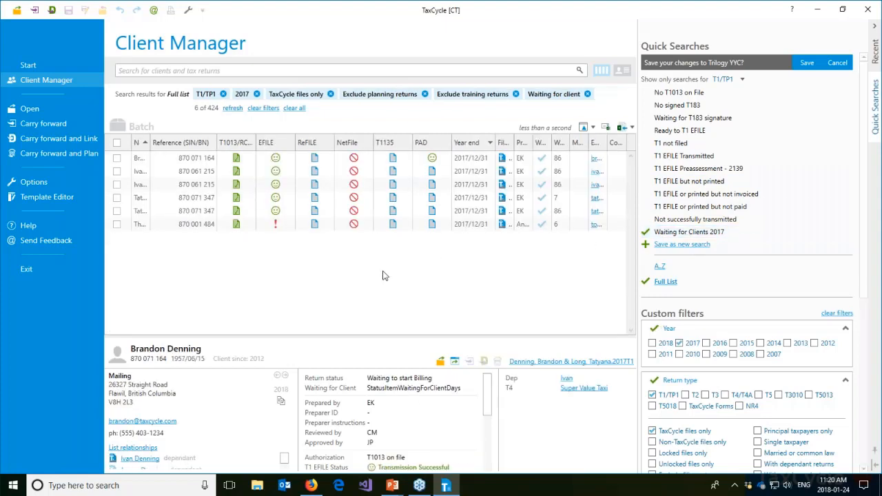
{"action": "right_click", "coordinate": [696, 234]}
{"action": "mouse_move", "coordinate": [732, 307]}
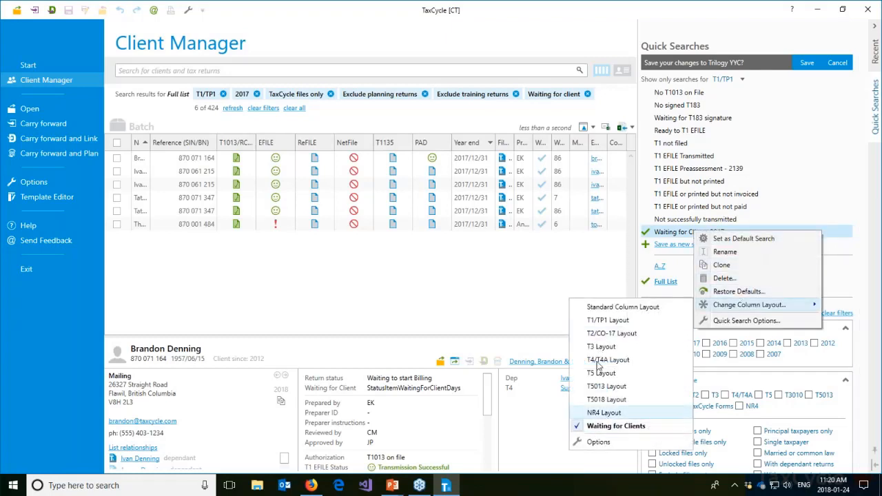
{"action": "left_click", "coordinate": [527, 281]}
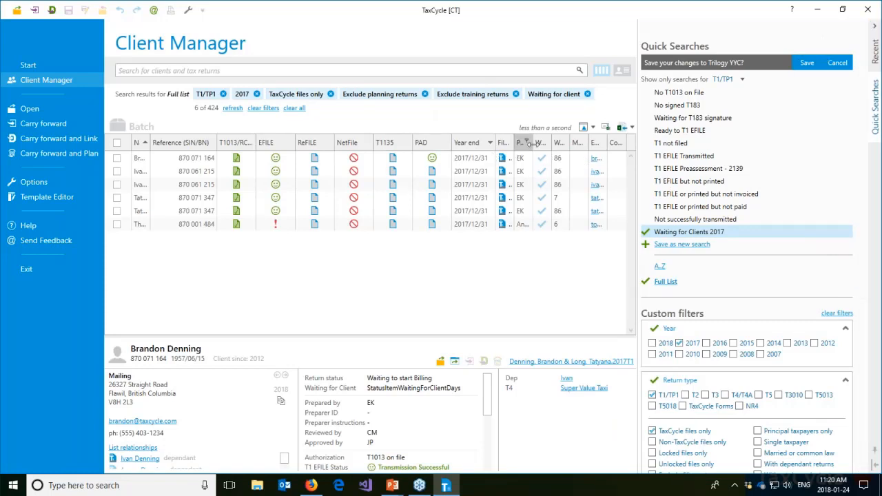
{"action": "left_click", "coordinate": [873, 26]}
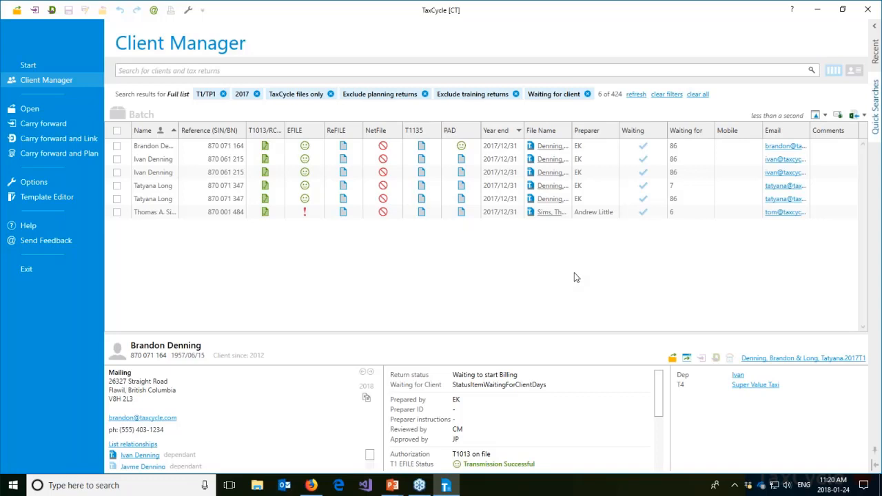
- Export the search results to an Excel workbook in Documents, keeping the suggested Waiting for Clients Report file name
{"action": "left_click", "coordinate": [866, 117]}
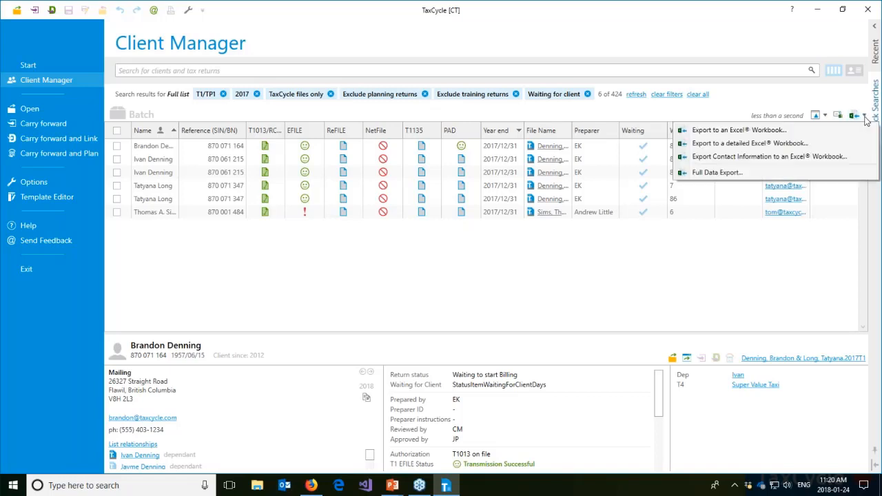
{"action": "left_click", "coordinate": [829, 131]}
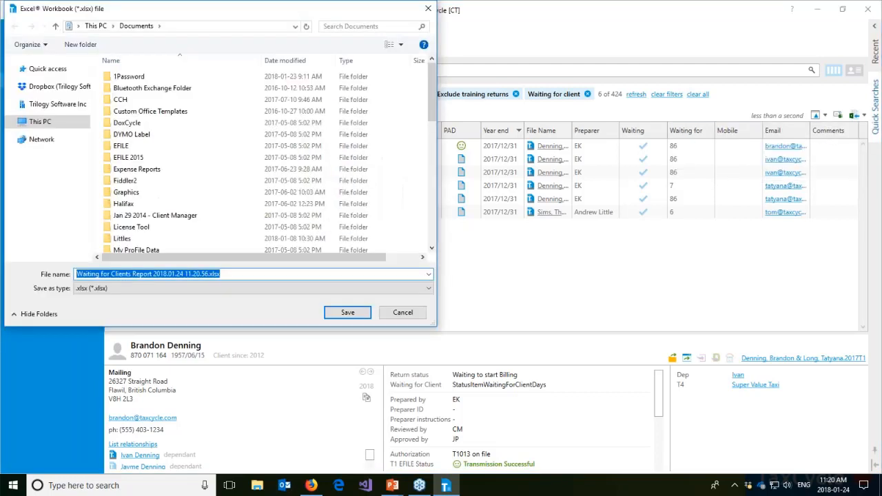
{"action": "left_click", "coordinate": [351, 312]}
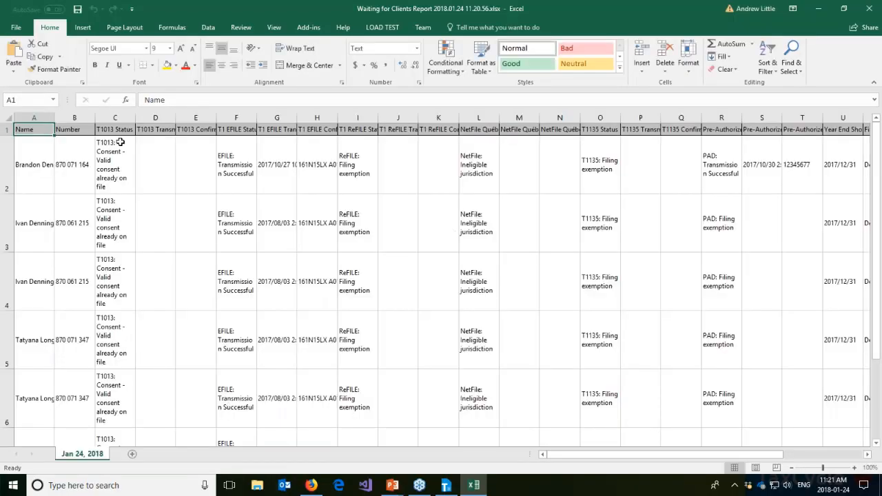
- Autofit all column widths and row heights in the exported Waiting for Clients report
{"action": "left_click", "coordinate": [4, 119]}
{"action": "key", "text": "alt+h"}
{"action": "key", "text": "o"}
{"action": "key", "text": "i"}
{"action": "key", "text": "alt+h"}
{"action": "key", "text": "o"}
{"action": "key", "text": "a"}
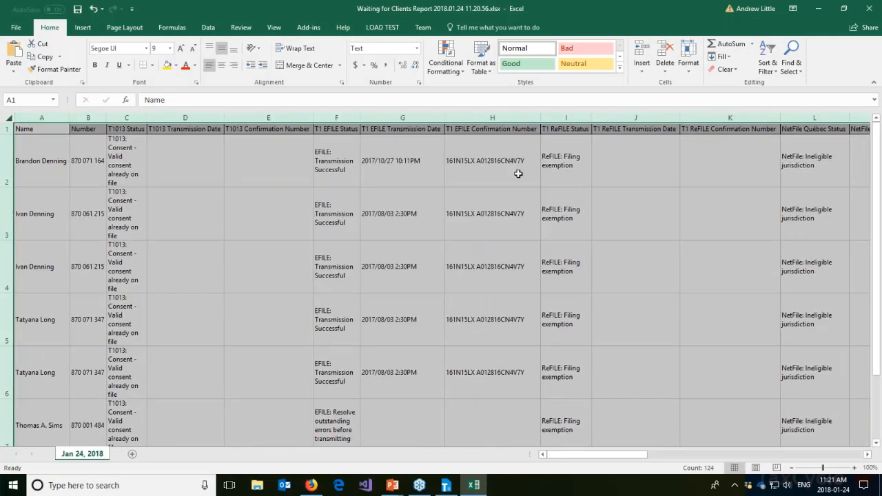
- Review the exported report's columns along the first client's row through Return Workflow Comments, and close the workbook without saving changes
{"action": "left_click", "coordinate": [454, 169]}
{"action": "key", "text": "Right"}
{"action": "key", "text": "Right"}
{"action": "key", "text": "Right"}
{"action": "key", "text": "Right"}
{"action": "key", "text": "Right"}
{"action": "key", "text": "Right"}
{"action": "key", "text": "Right"}
{"action": "key", "text": "Right"}
{"action": "key", "text": "Right"}
{"action": "key", "text": "Right"}
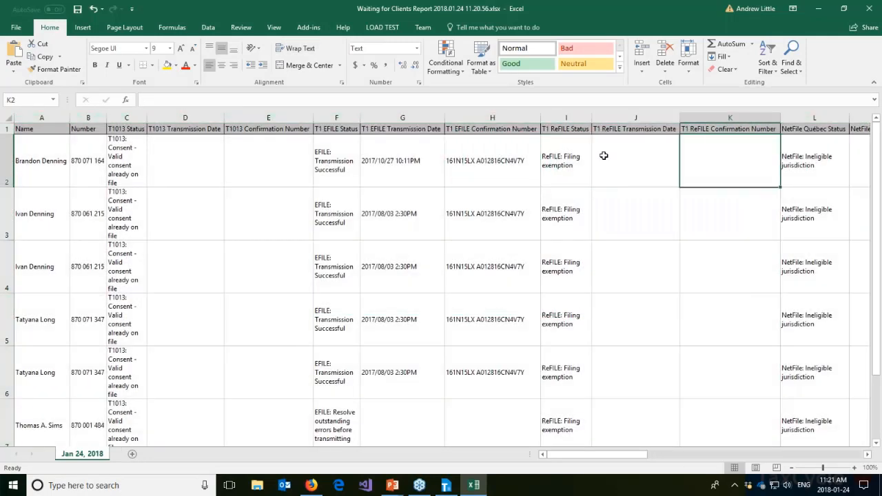
{"action": "key", "text": "Right"}
{"action": "key", "text": "Right"}
{"action": "key", "text": "Right"}
{"action": "key", "text": "Right"}
{"action": "key", "text": "Right"}
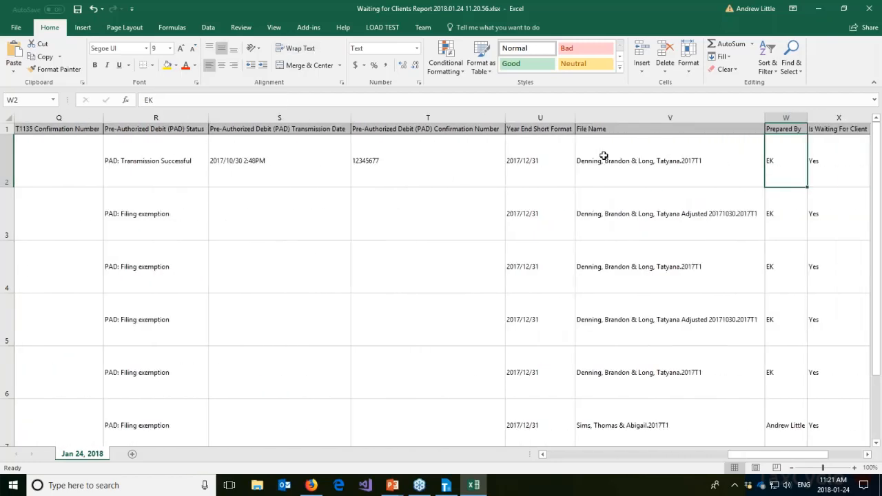
{"action": "key", "text": "Right"}
{"action": "key", "text": "Right"}
{"action": "key", "text": "Right"}
{"action": "key", "text": "Right"}
{"action": "key", "text": "Right"}
{"action": "key", "text": "Right"}
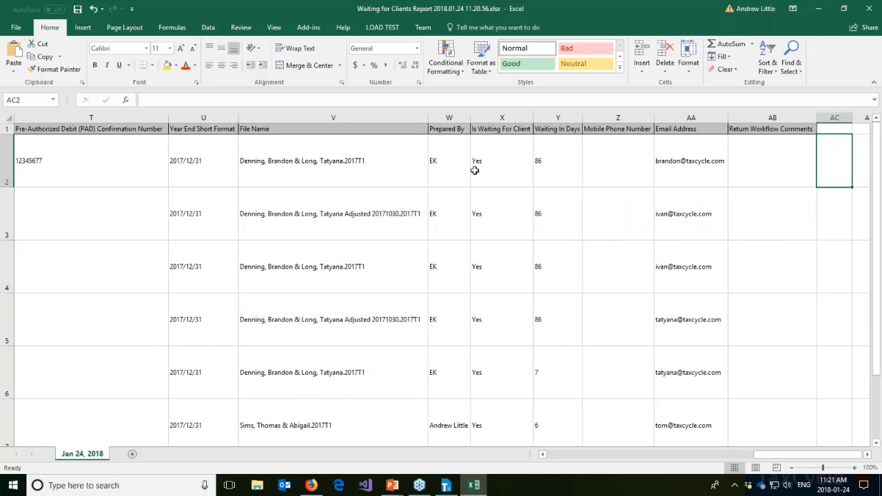
{"action": "left_click", "coordinate": [868, 8]}
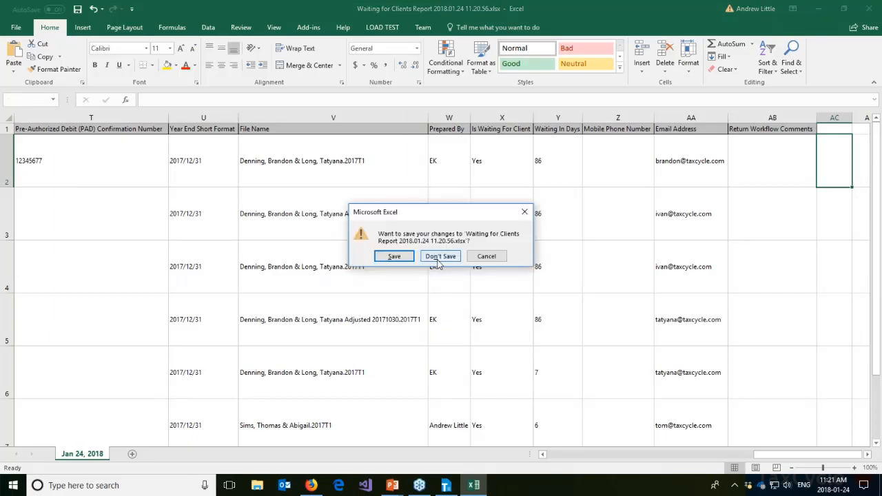
{"action": "left_click", "coordinate": [438, 256]}
- Export the listed clients' contact information to an Excel workbook under the suggested file name
{"action": "left_click", "coordinate": [856, 115]}
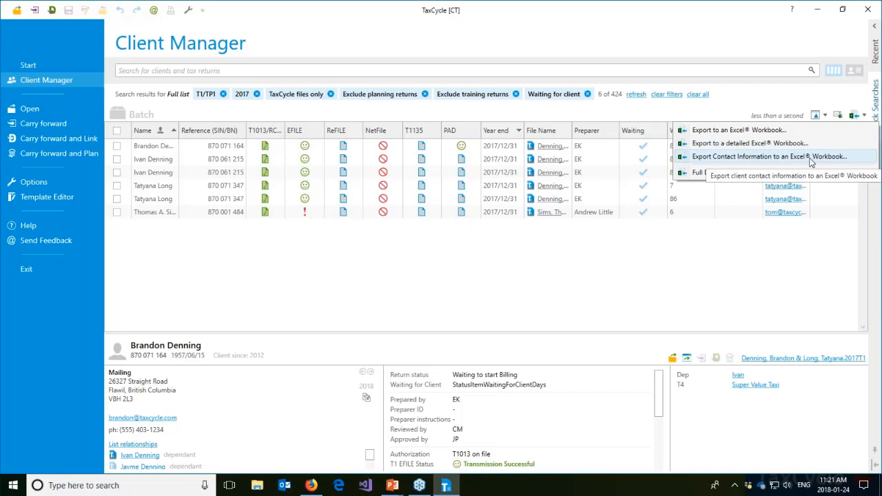
{"action": "left_click", "coordinate": [811, 158]}
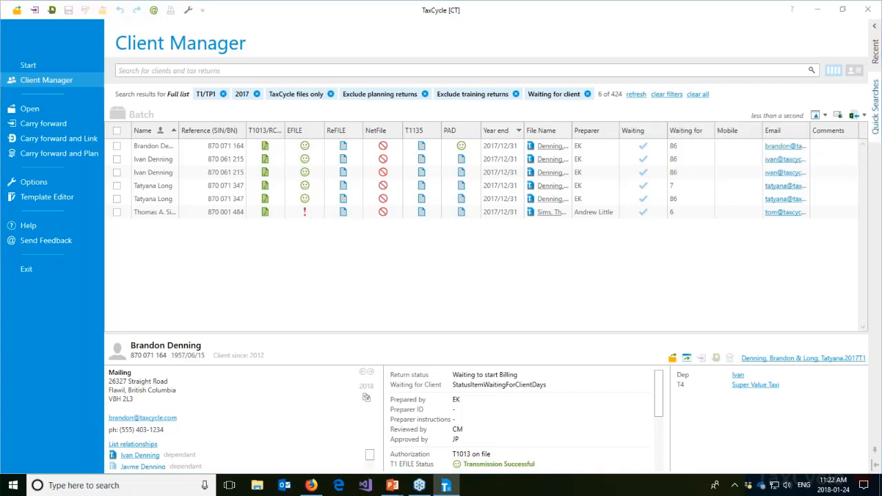
{"action": "left_click", "coordinate": [347, 312]}
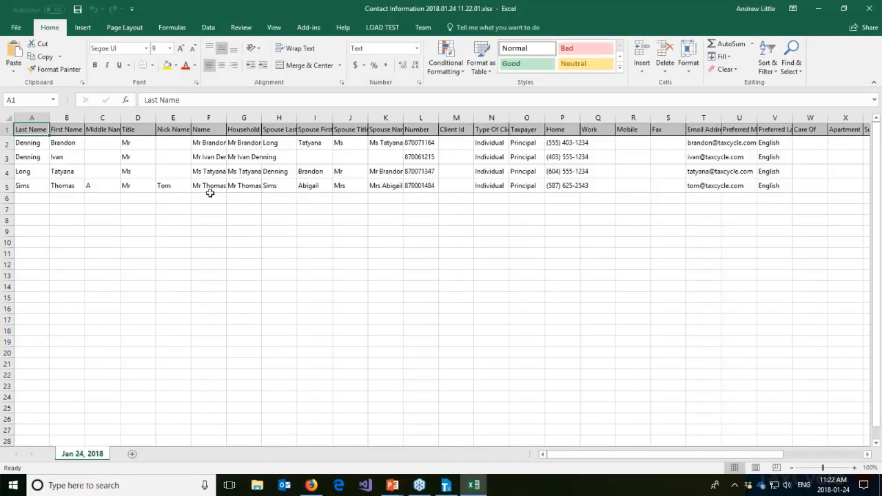
- Autofit the contact workbook's columns and review its name, spouse, phone, email and address fields, closing it without saving changes
{"action": "left_click", "coordinate": [10, 118]}
{"action": "double_click", "coordinate": [49, 117]}
{"action": "left_click", "coordinate": [213, 148]}
{"action": "key", "text": "Right"}
{"action": "key", "text": "Right"}
{"action": "key", "text": "Right"}
{"action": "key", "text": "Right"}
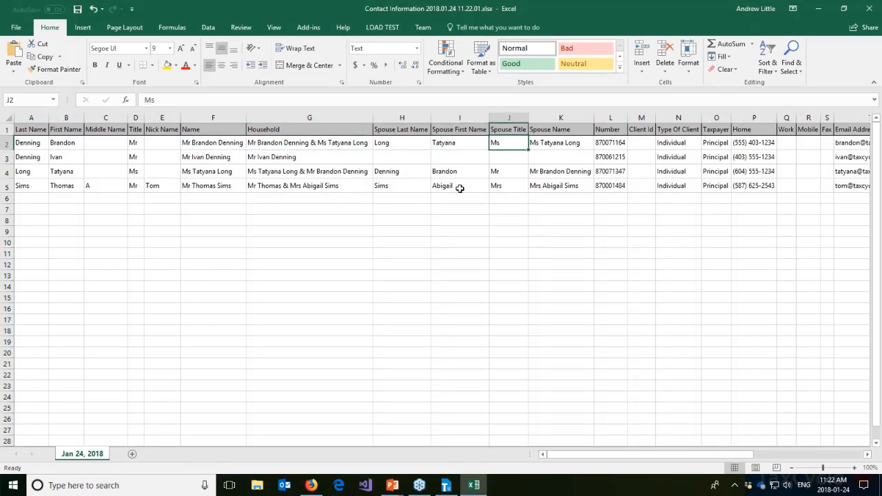
{"action": "key", "text": "Right"}
{"action": "key", "text": "Right"}
{"action": "key", "text": "Right"}
{"action": "key", "text": "Right"}
{"action": "key", "text": "Right"}
{"action": "key", "text": "Right"}
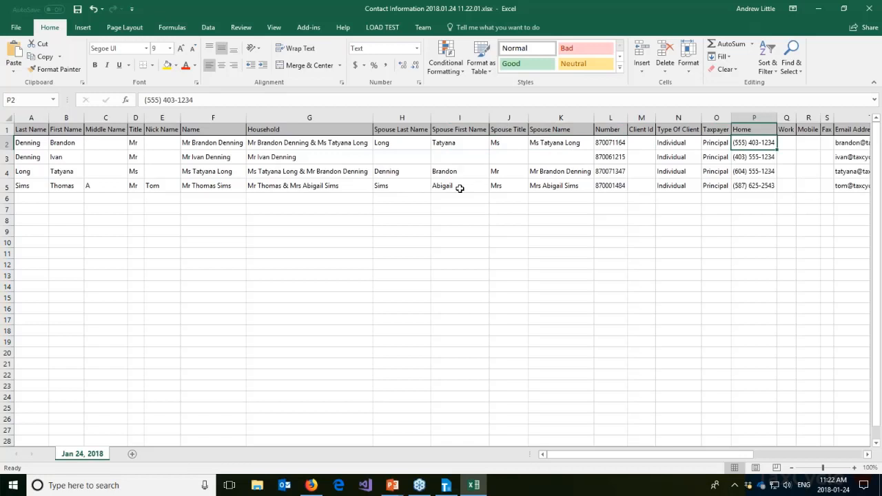
{"action": "key", "text": "Right"}
{"action": "key", "text": "Right"}
{"action": "key", "text": "Right"}
{"action": "key", "text": "Right"}
{"action": "key", "text": "Right"}
{"action": "key", "text": "Right"}
{"action": "key", "text": "Right"}
{"action": "key", "text": "Right"}
{"action": "key", "text": "Right"}
{"action": "key", "text": "Right"}
{"action": "key", "text": "Right"}
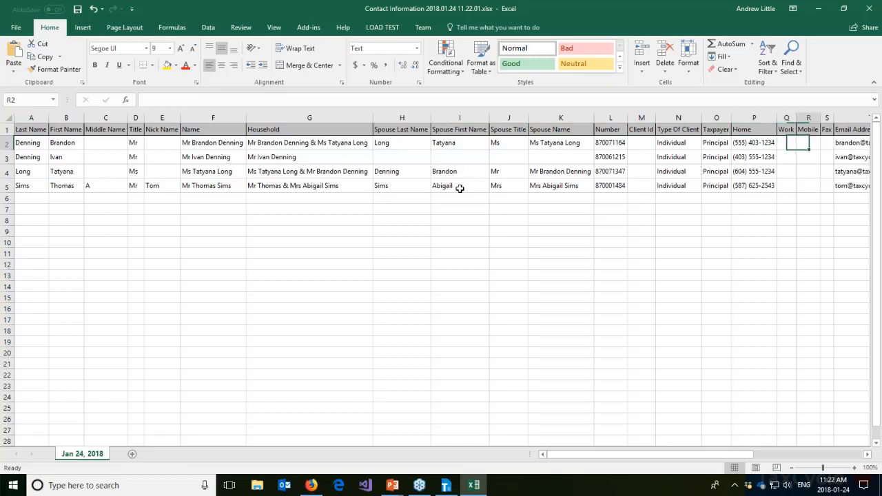
{"action": "key", "text": "Right"}
{"action": "key", "text": "Right"}
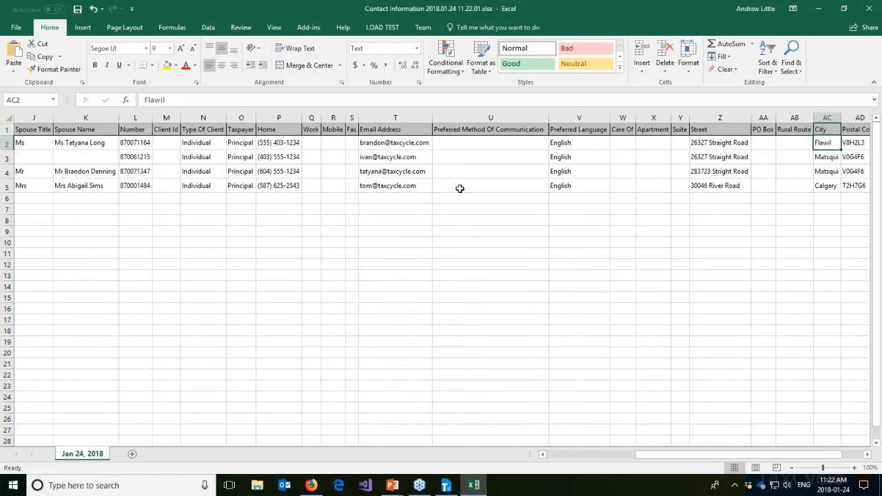
{"action": "key", "text": "Home"}
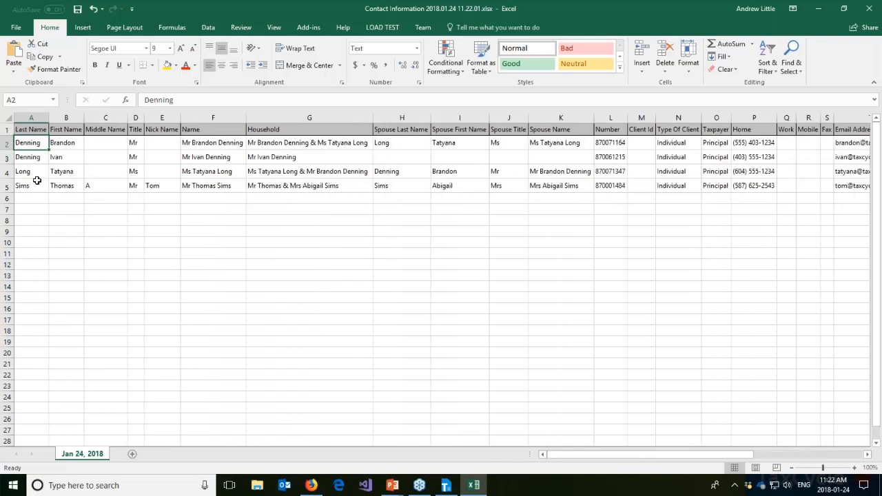
{"action": "left_click", "coordinate": [869, 8]}
{"action": "left_click", "coordinate": [423, 256]}
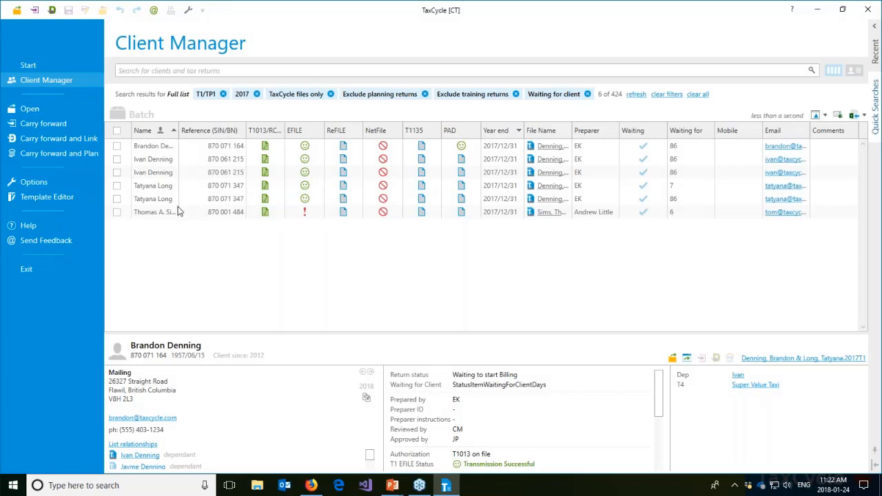
- Check the available Excel export options without exporting, and switch to the PowerPoint slide show
{"action": "left_click", "coordinate": [866, 117]}
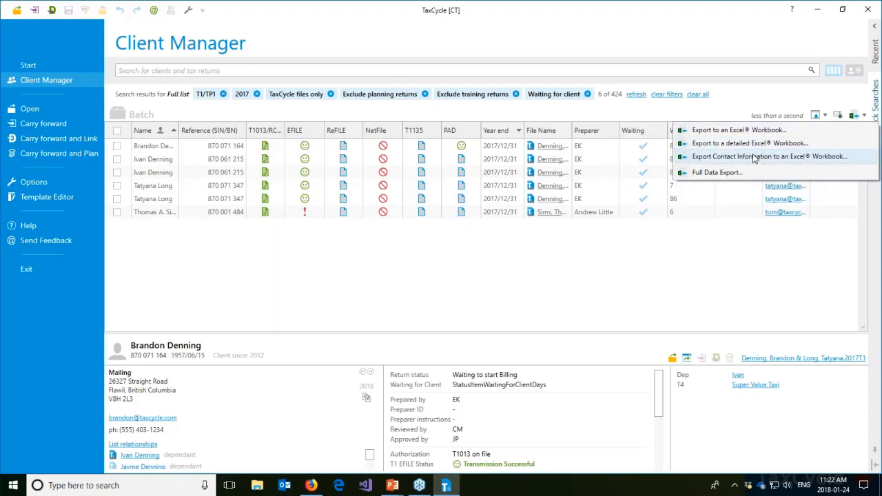
{"action": "left_click", "coordinate": [744, 102]}
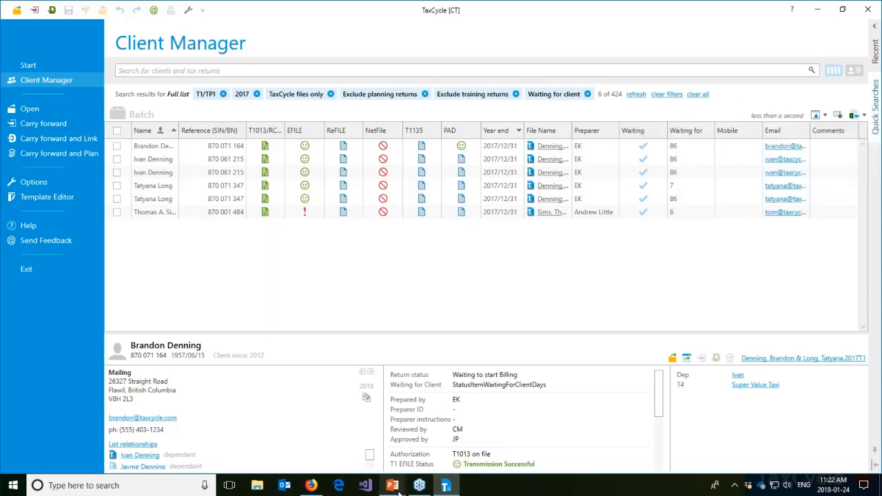
{"action": "mouse_move", "coordinate": [396, 488]}
{"action": "left_click", "coordinate": [429, 458]}
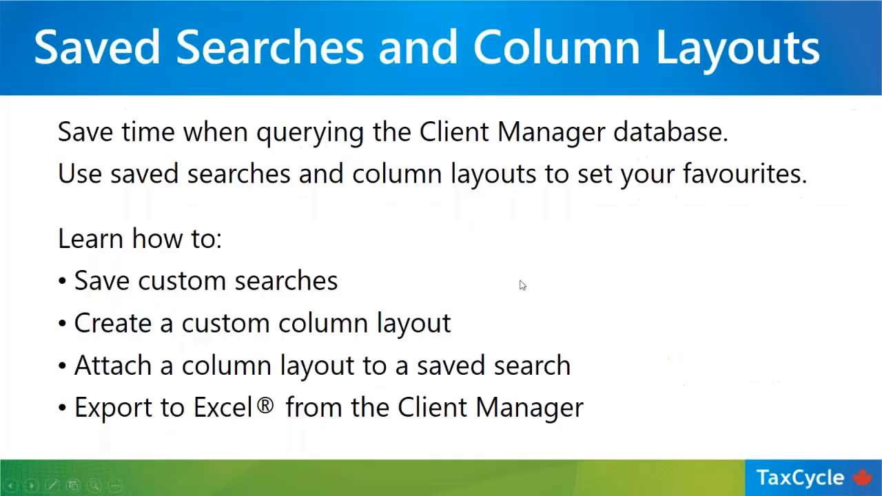